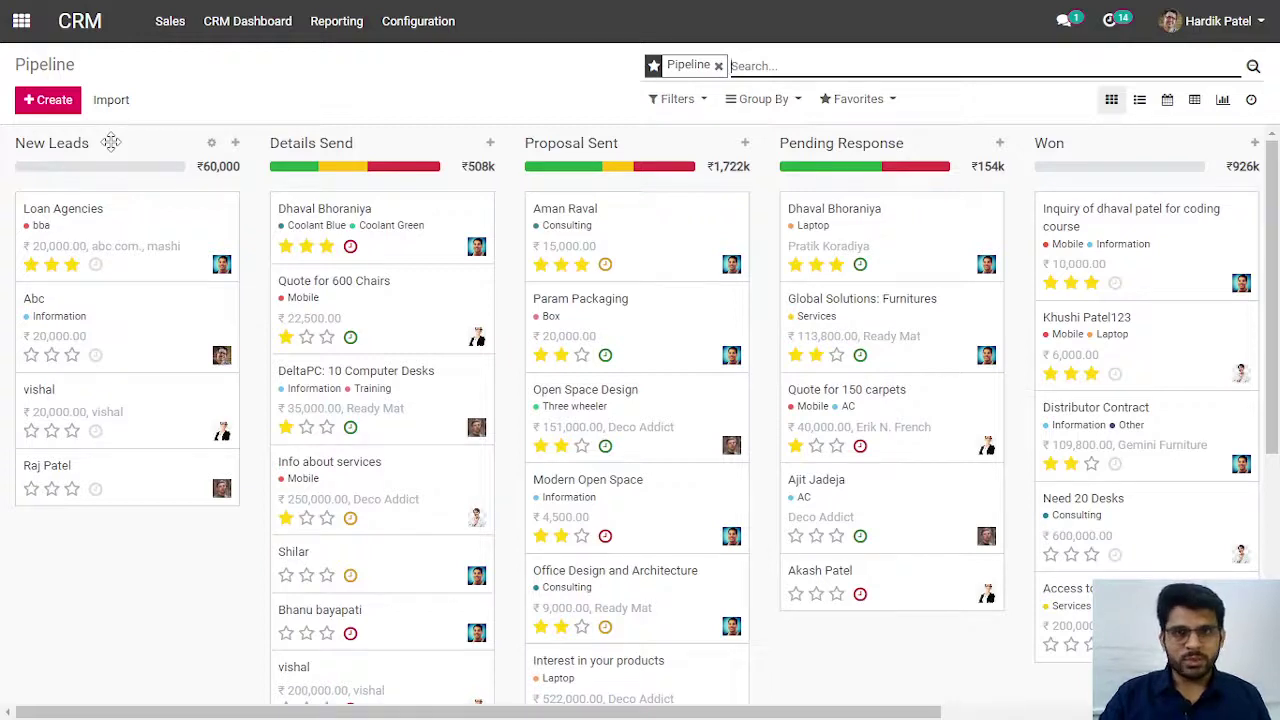
left_click(1064, 20)
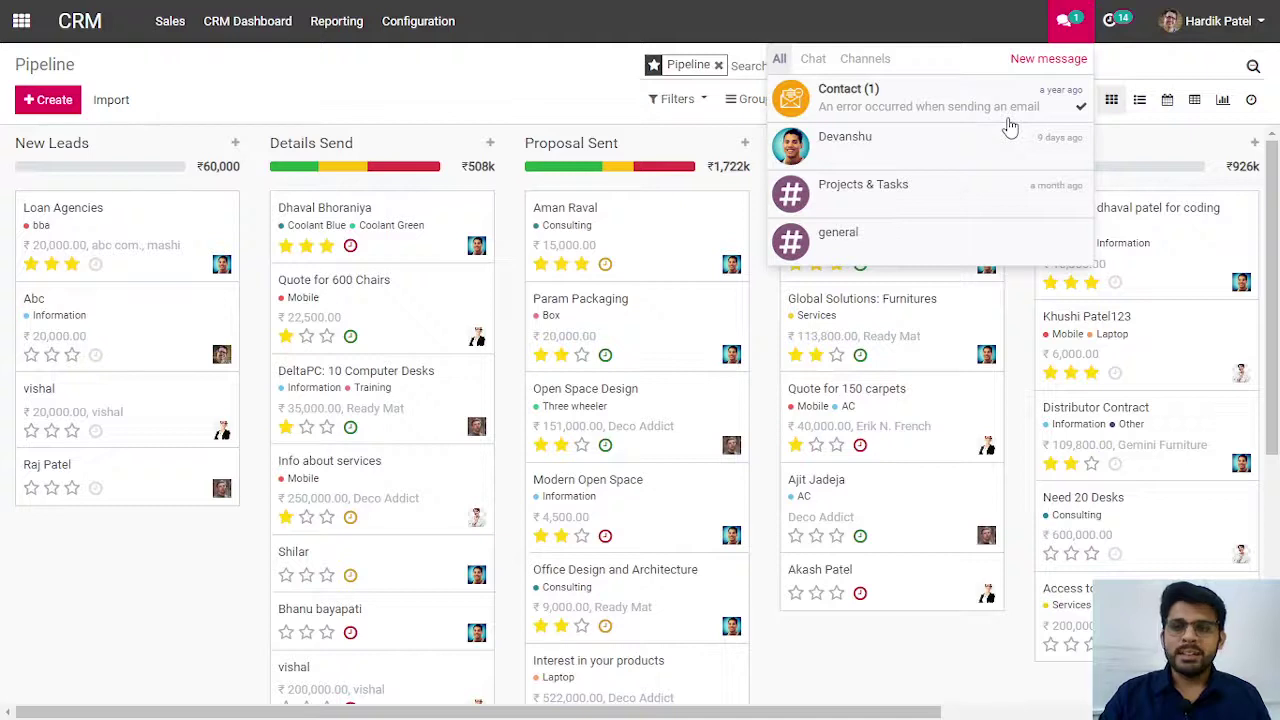
left_click(421, 77)
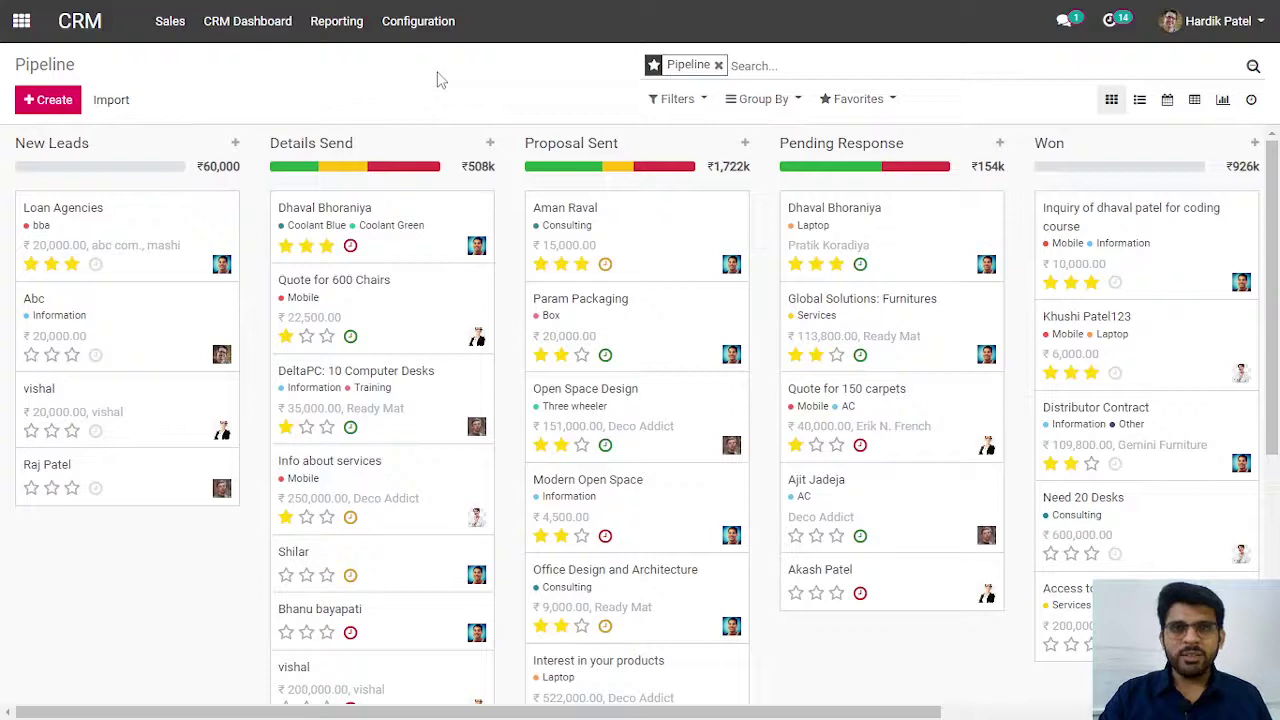
- Open the Sales Teams list from the CRM configuration
left_click(391, 37)
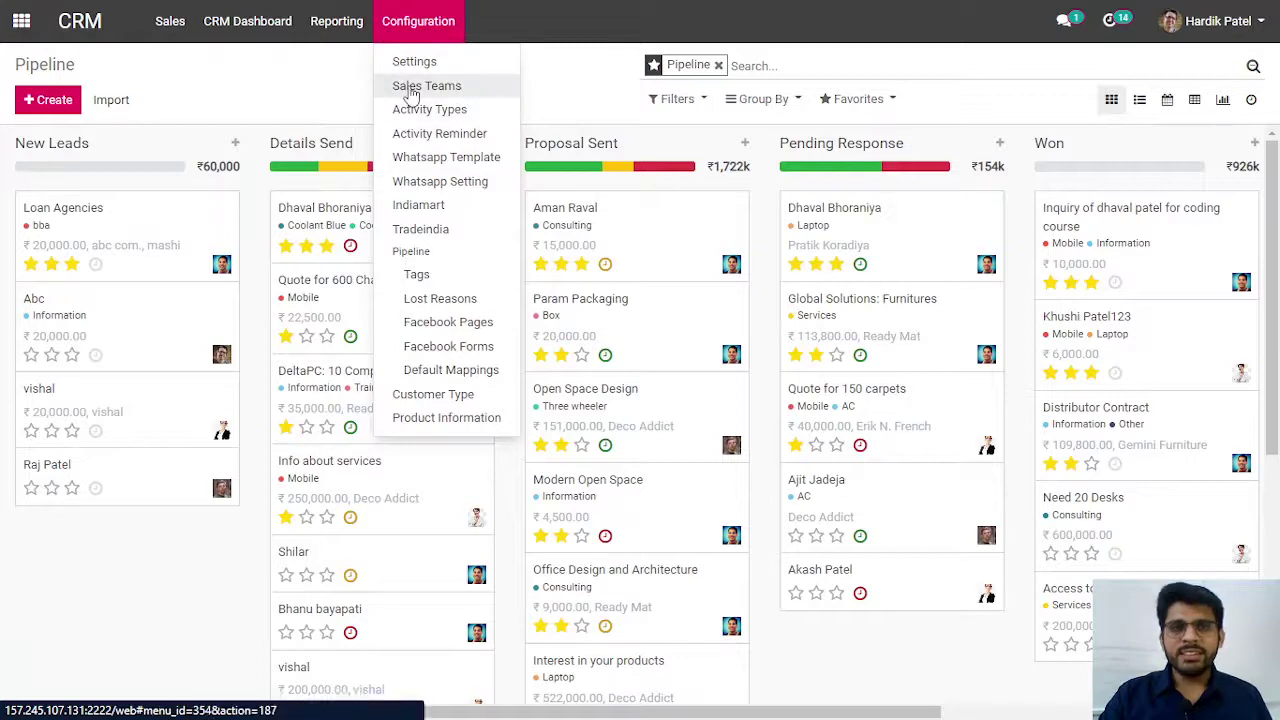
left_click(400, 87)
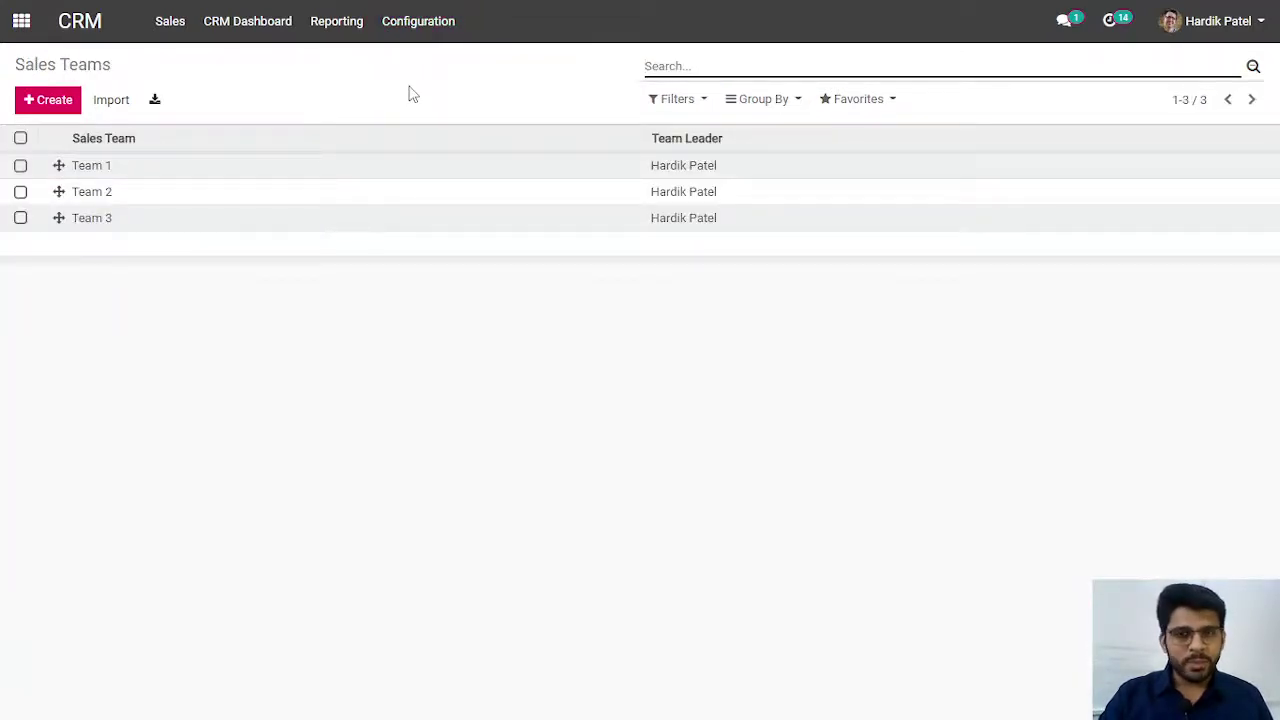
- Open Team 1 for editing and add a fourth filter rule based on the Source field
left_click(296, 170)
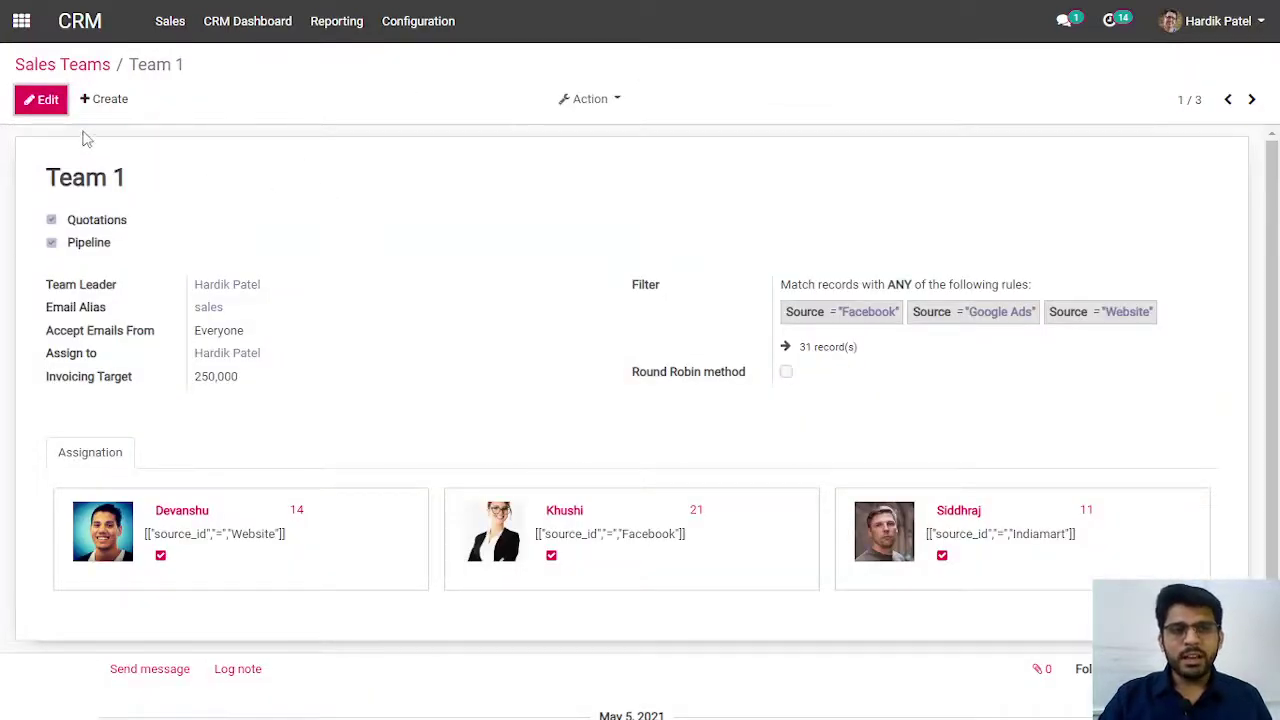
left_click(36, 100)
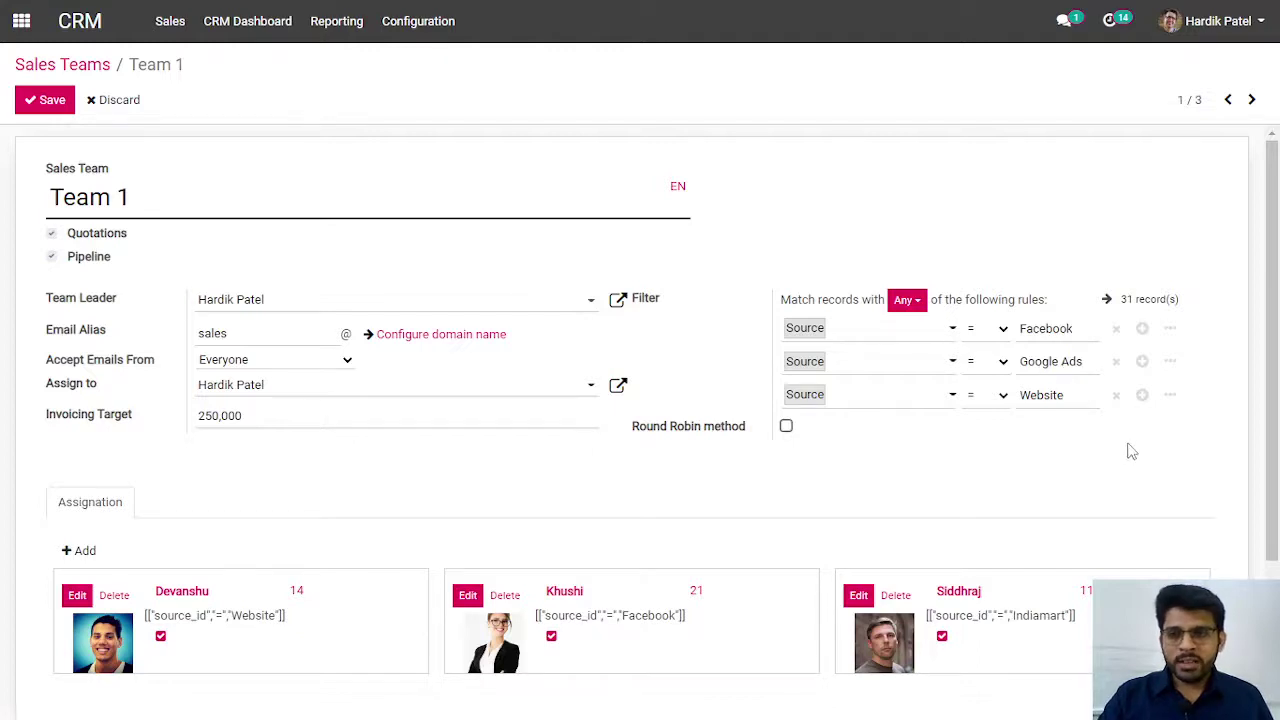
left_click(1142, 398)
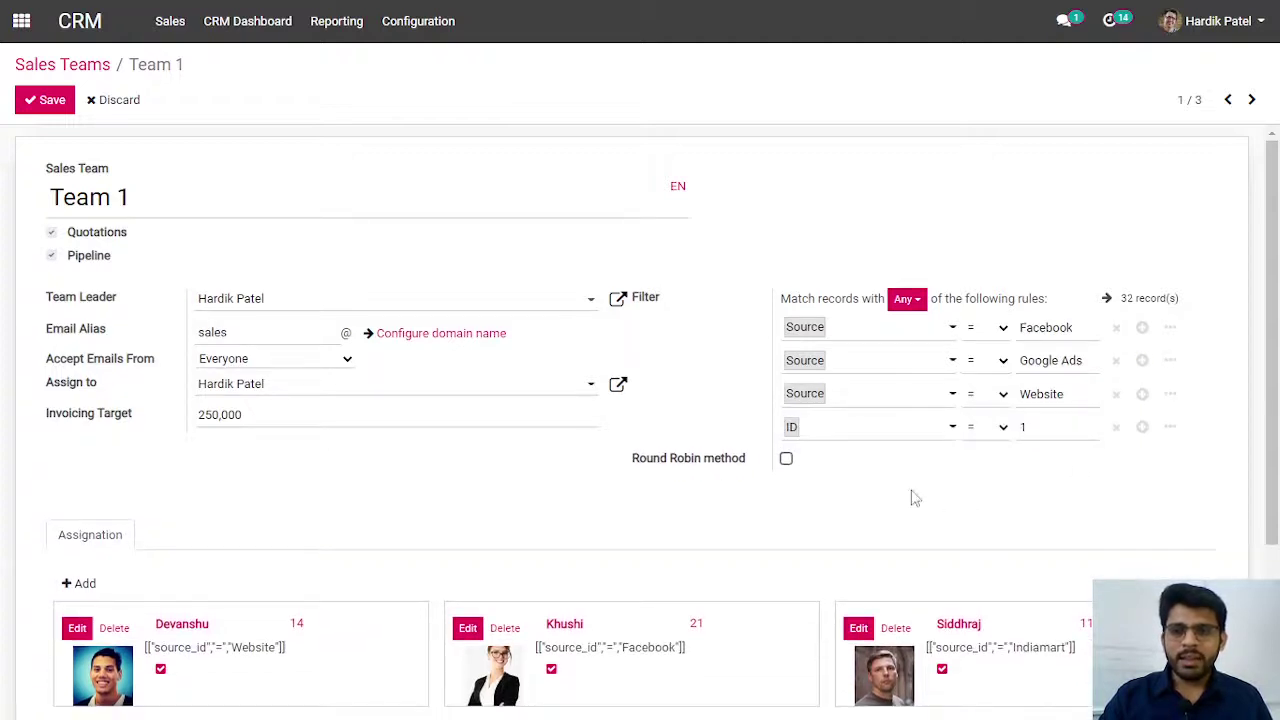
left_click(866, 430)
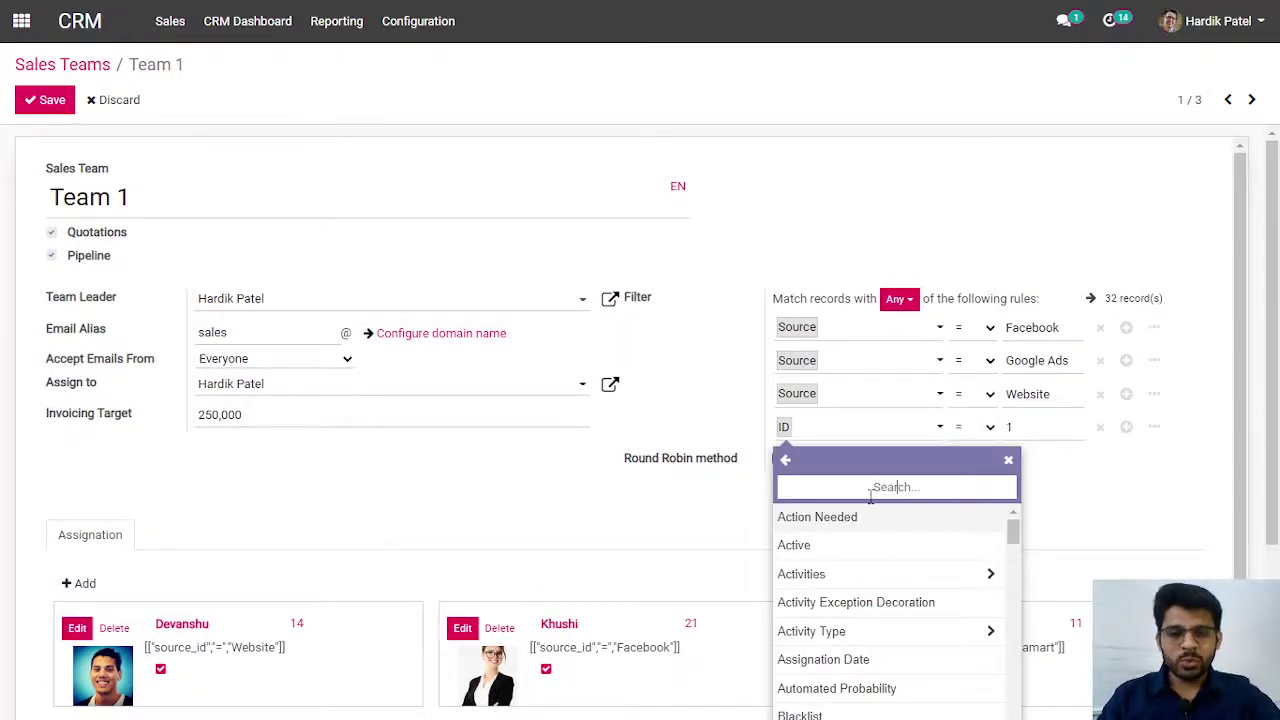
type("so")
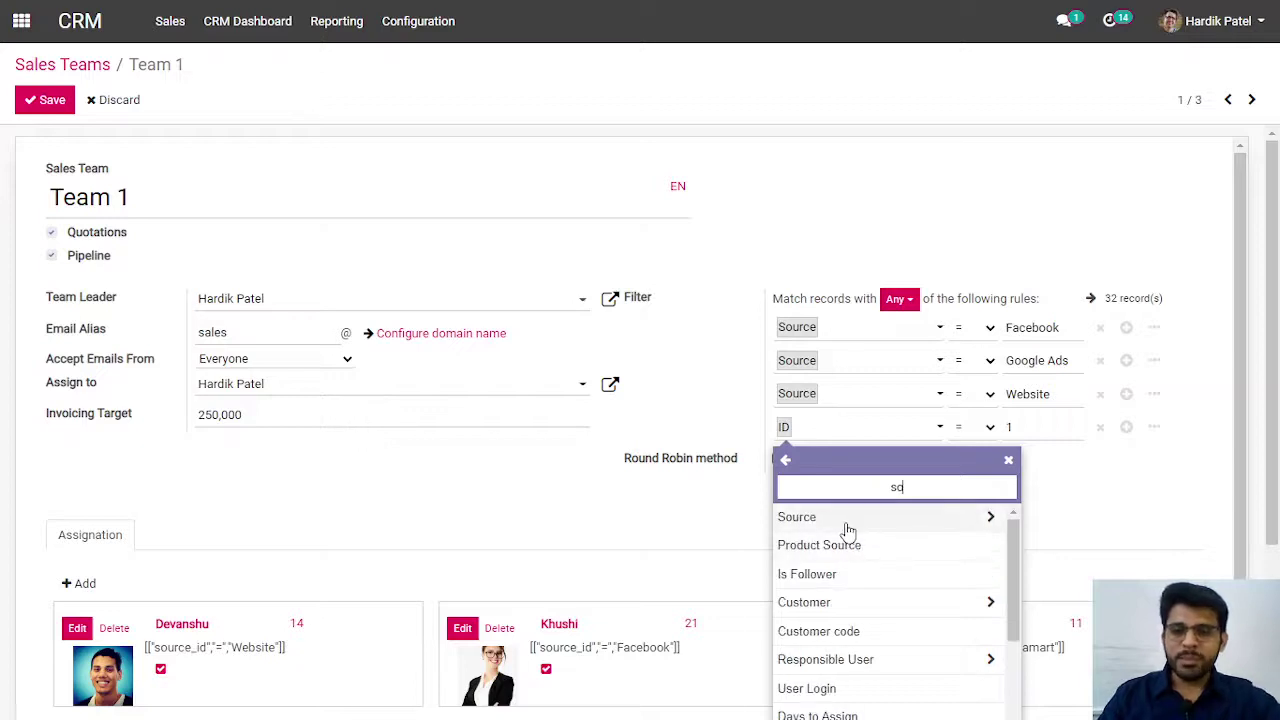
left_click(846, 524)
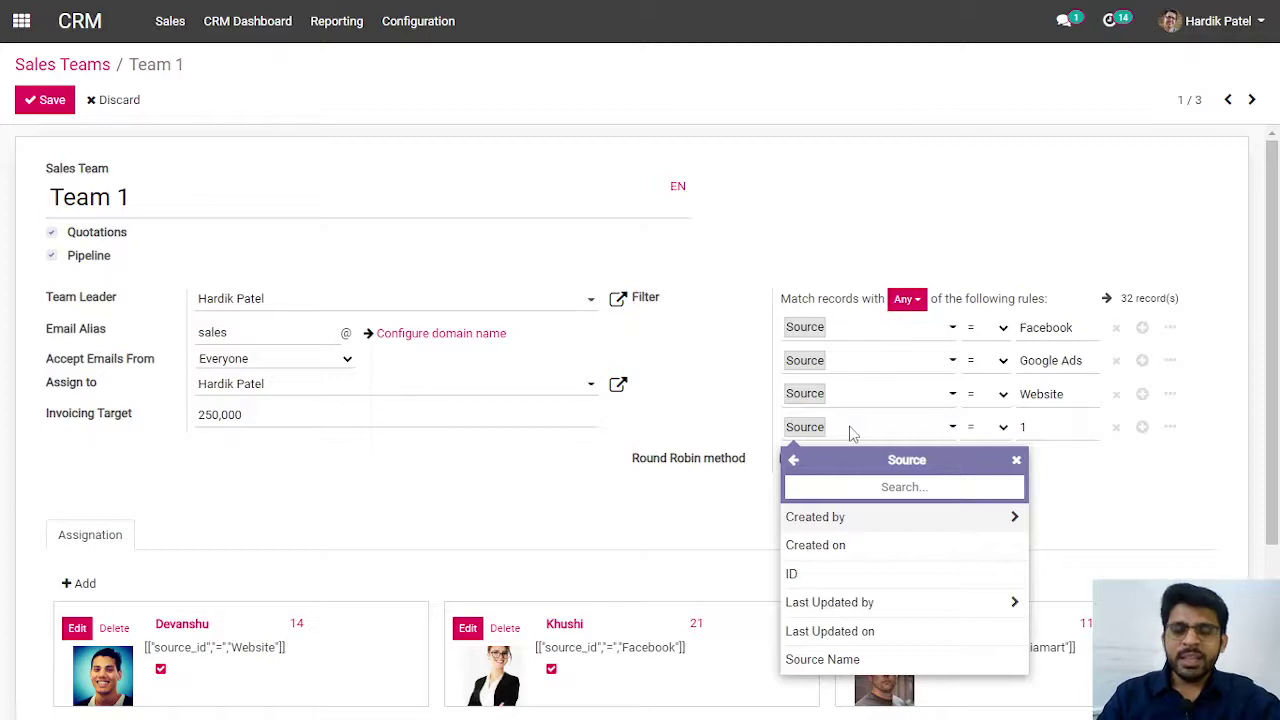
- Keep the new Source rule's operator as = and set its value to web2
left_click(984, 437)
left_click(984, 437)
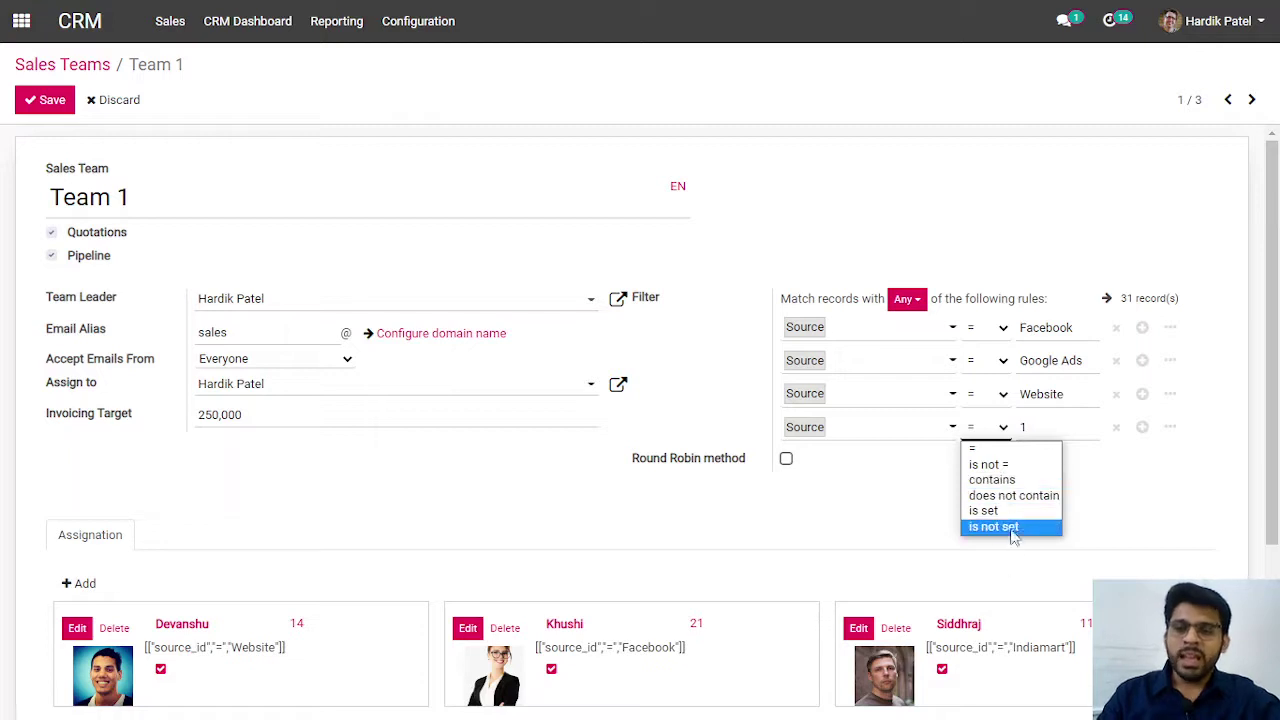
left_click(1006, 464)
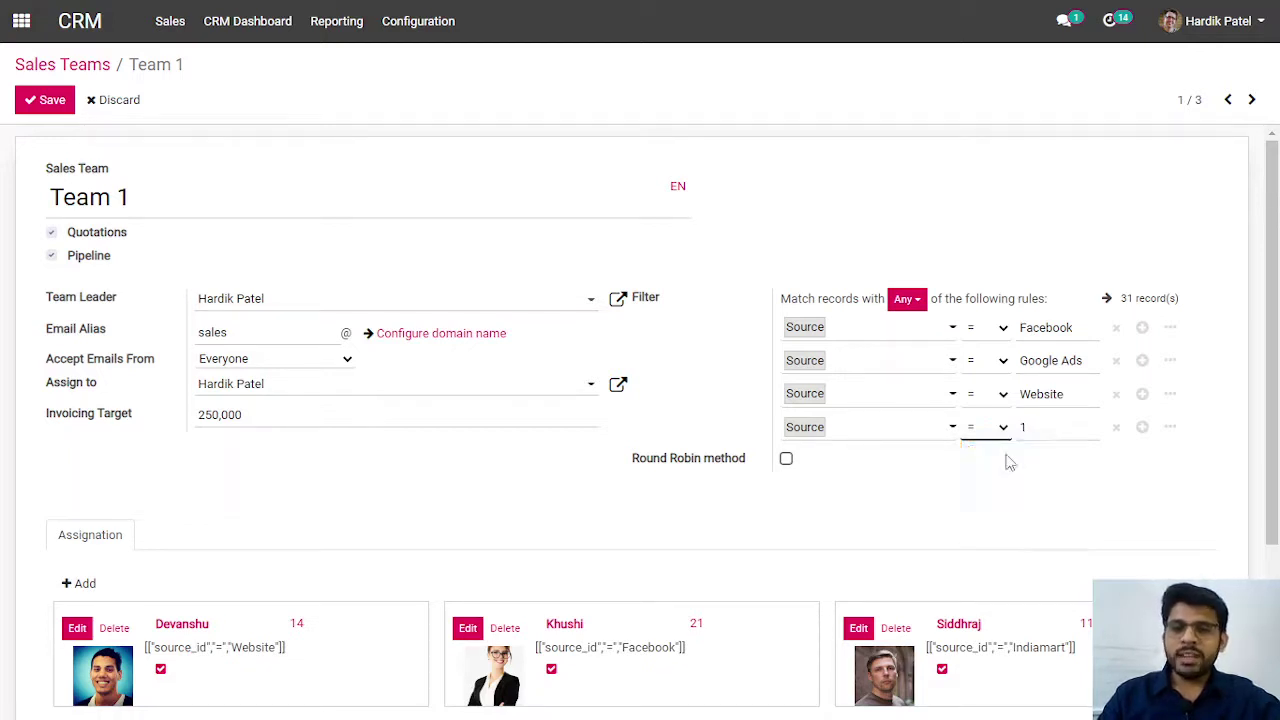
double_click(1057, 427)
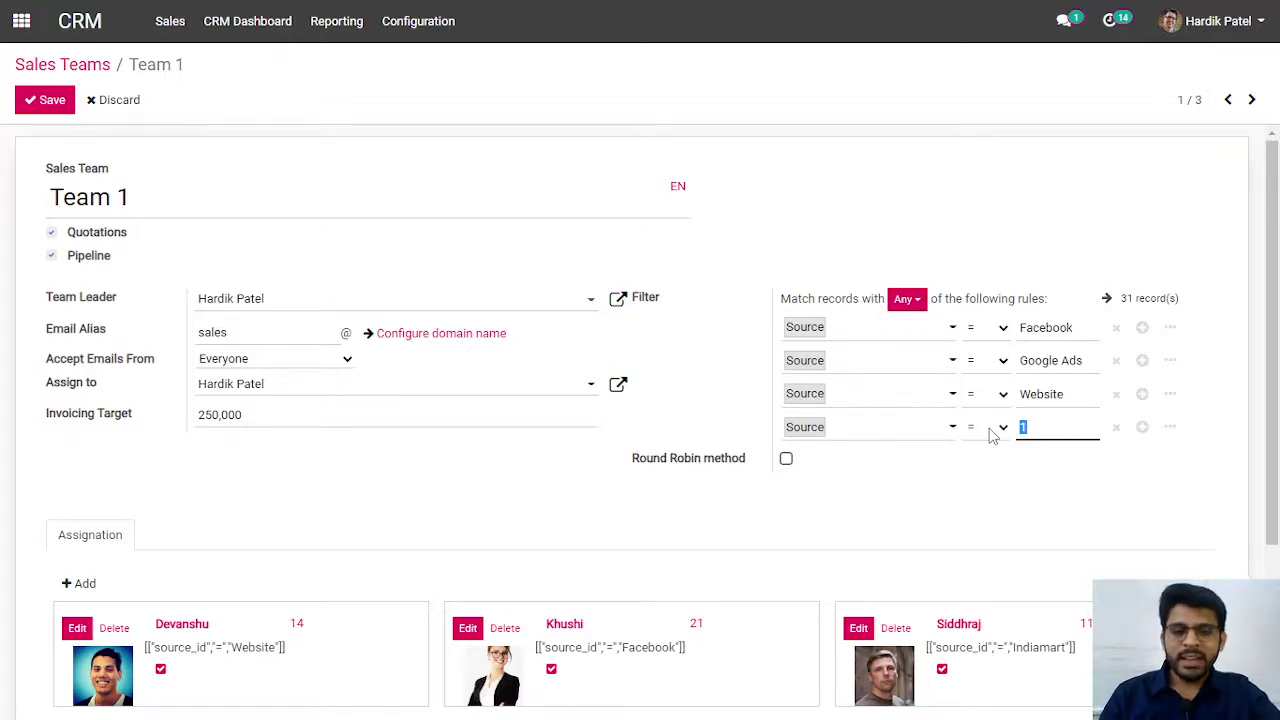
type("we")
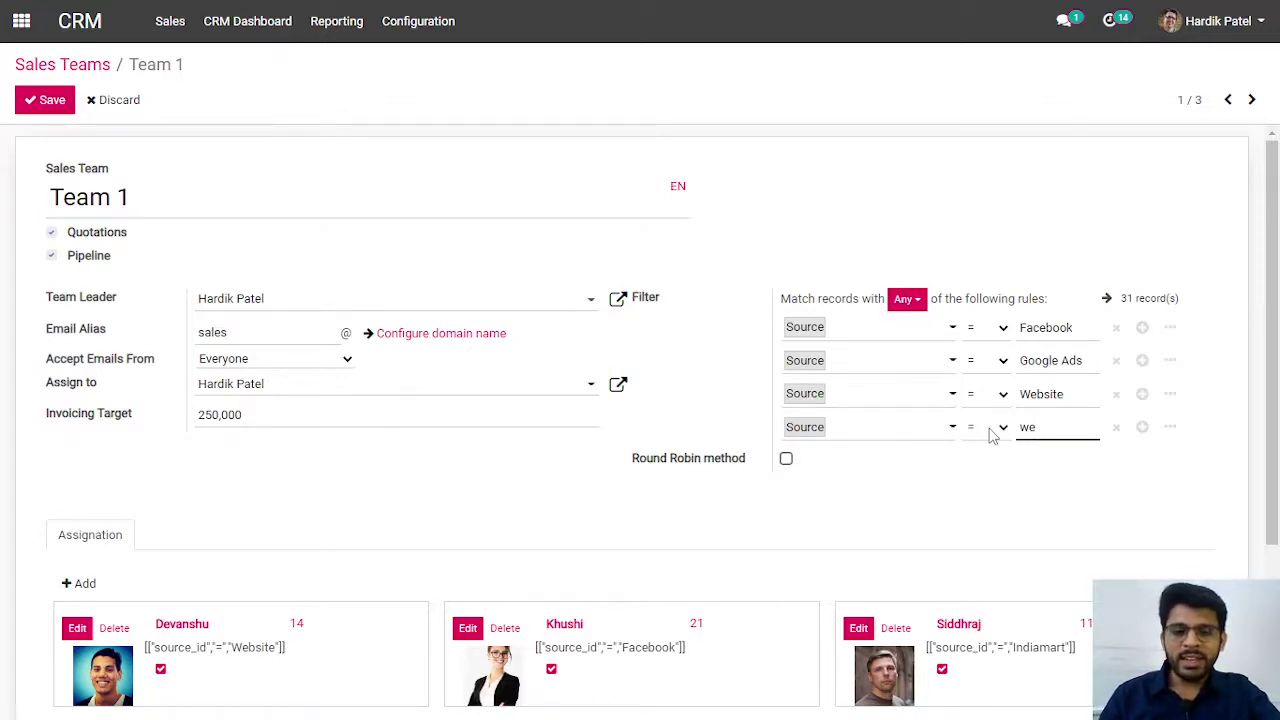
type("b2")
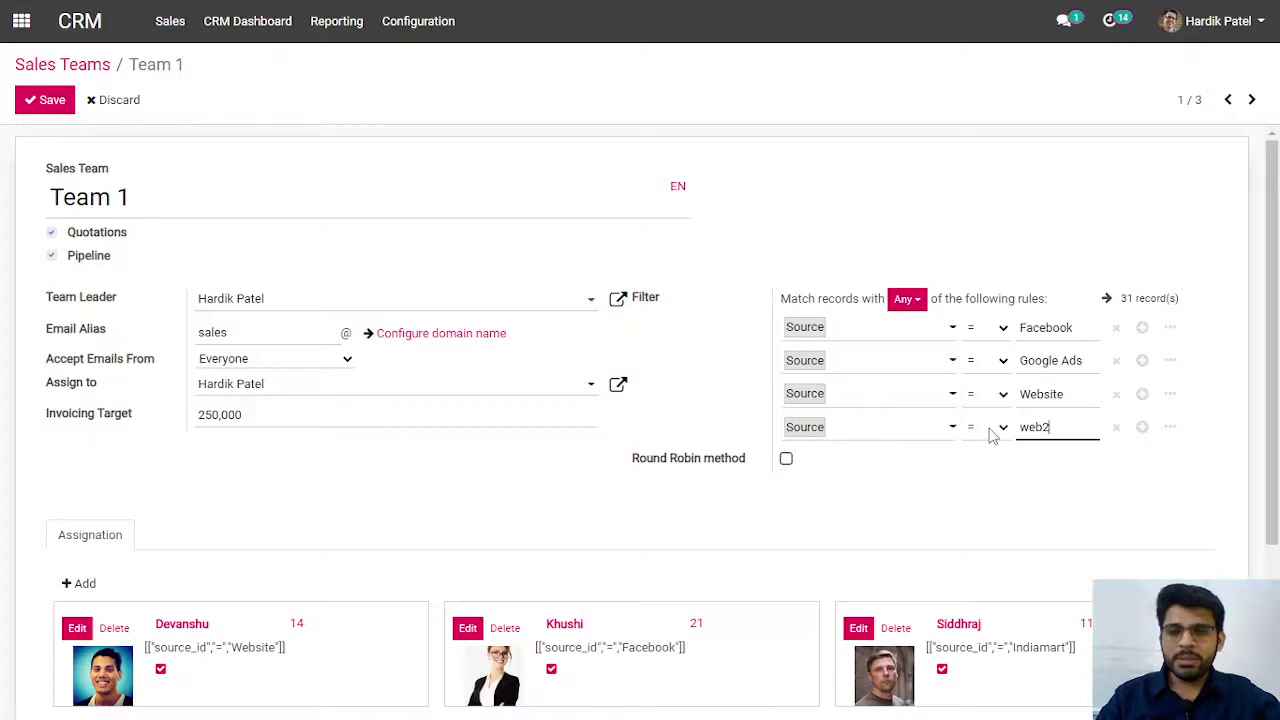
left_click(1003, 498)
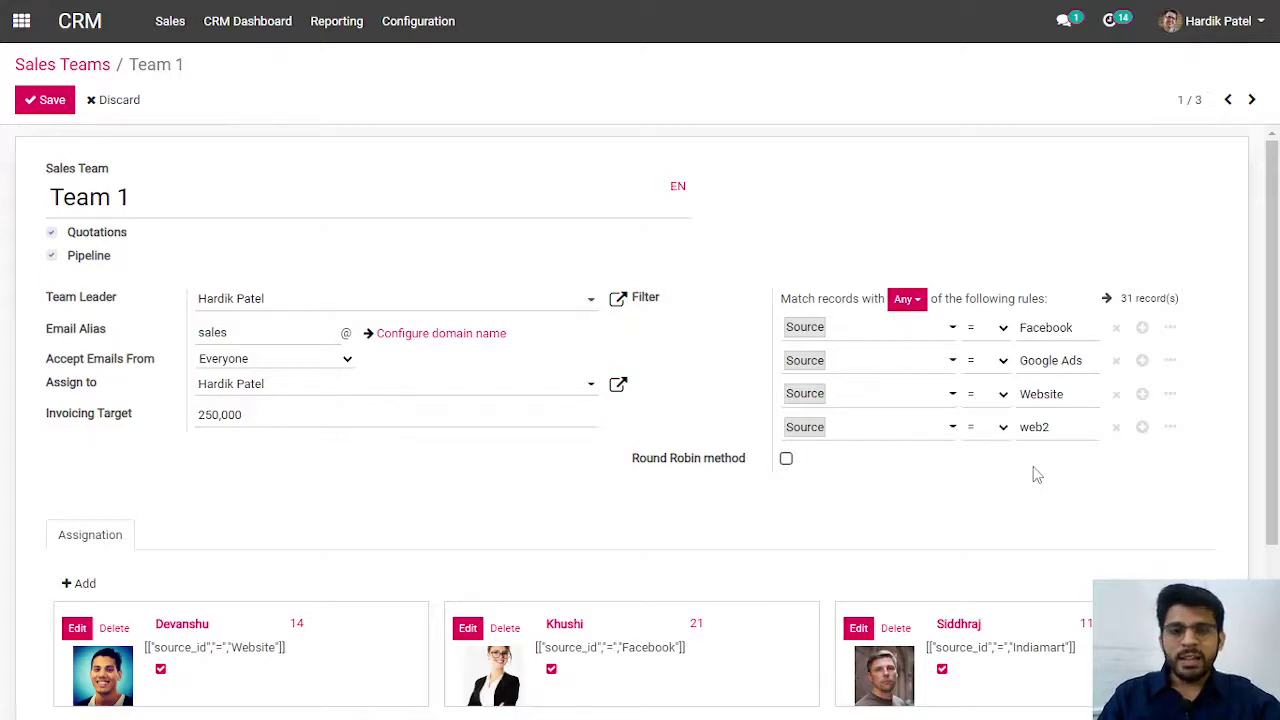
- Start a new team user in Team 1's Assignation section and select a salesperson who is not yet assigned
scroll(206, 549, "down", 2)
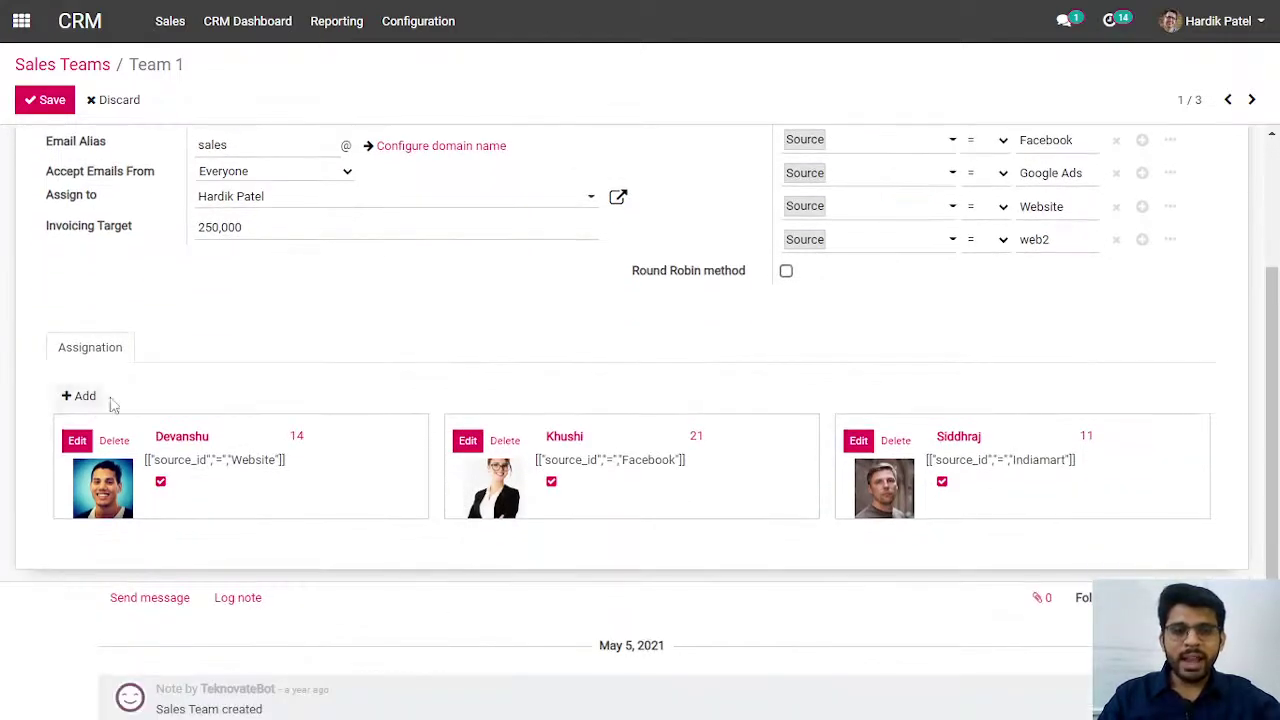
left_click(97, 403)
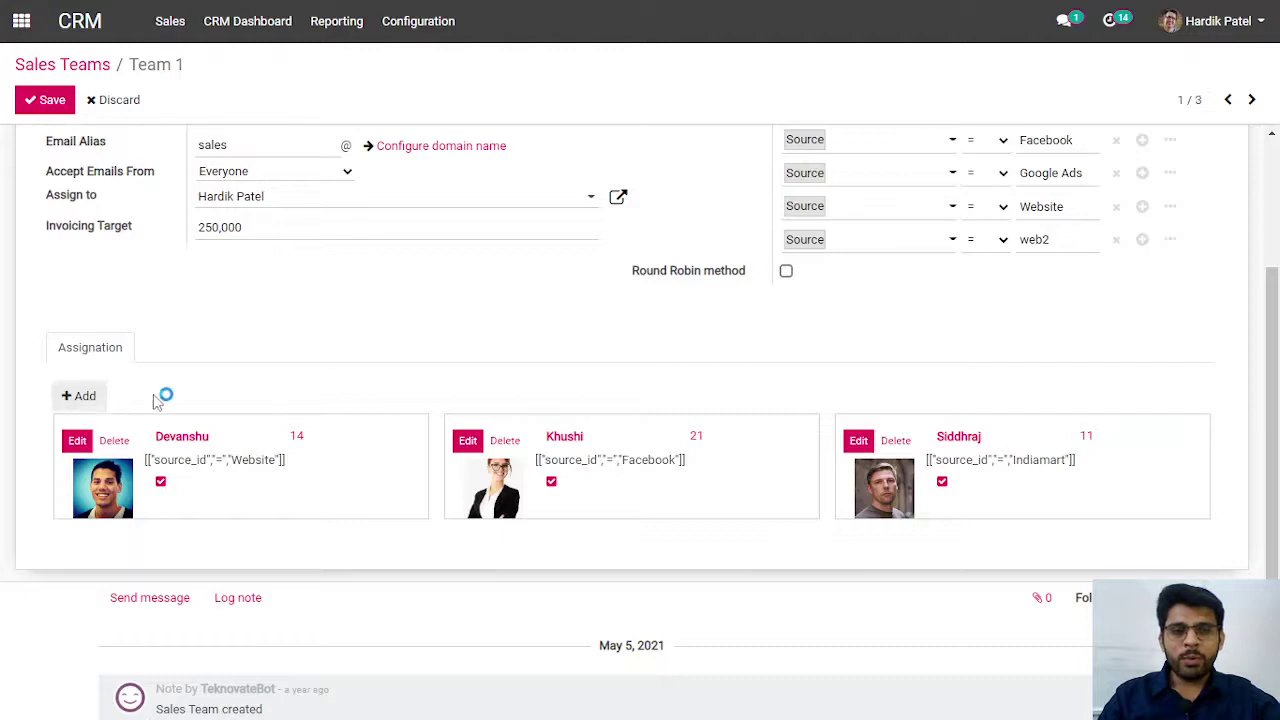
left_click(271, 106)
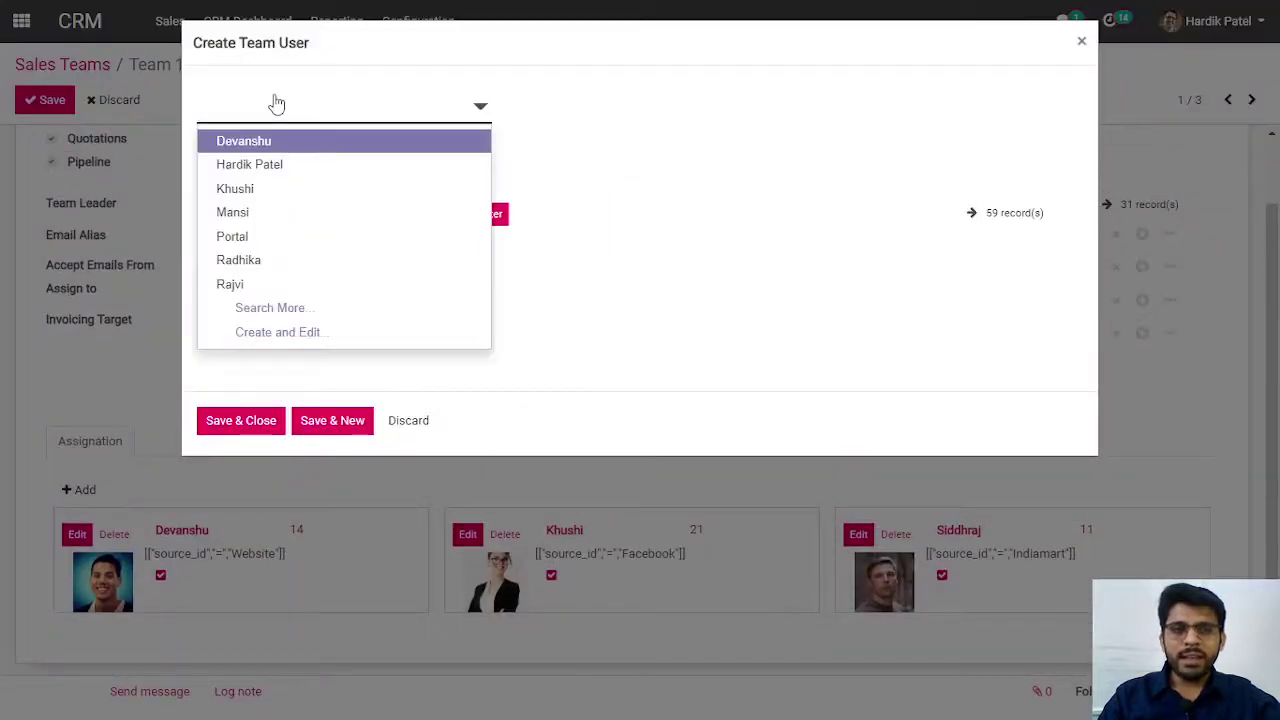
left_click(285, 263)
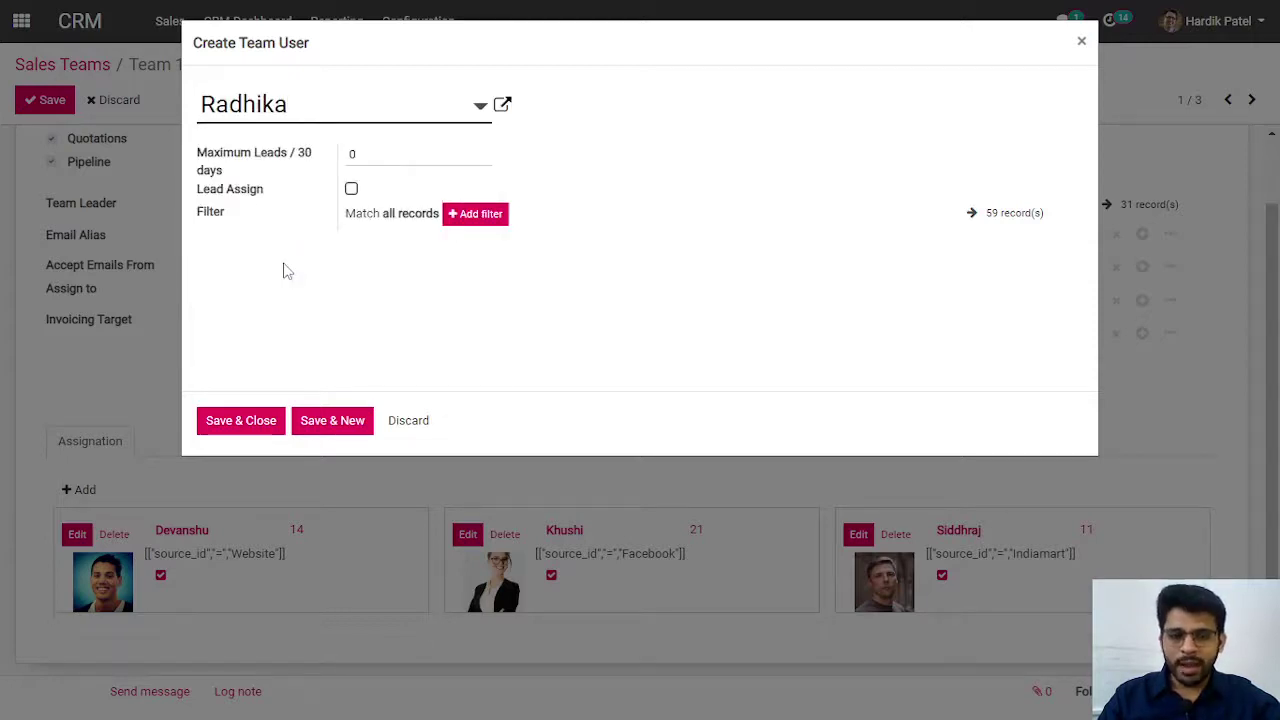
- Add a filter rule to the new team user on the Source field with the = operator
left_click(477, 213)
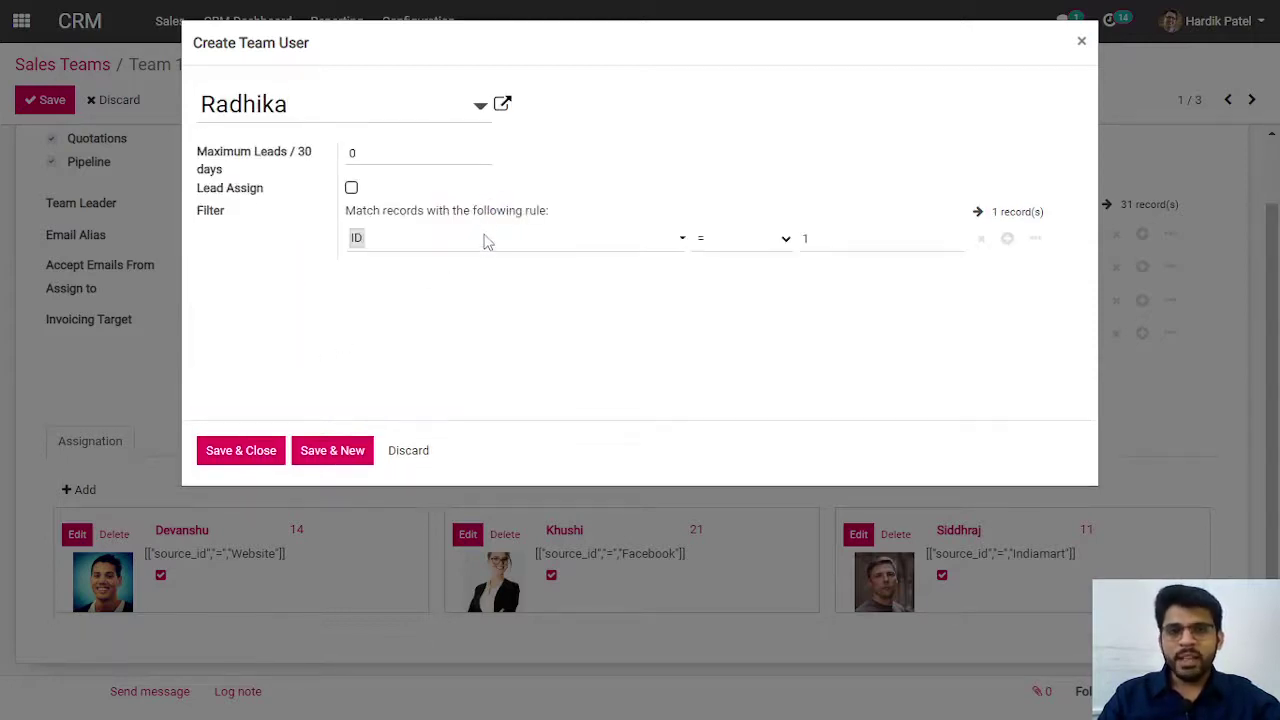
left_click(487, 240)
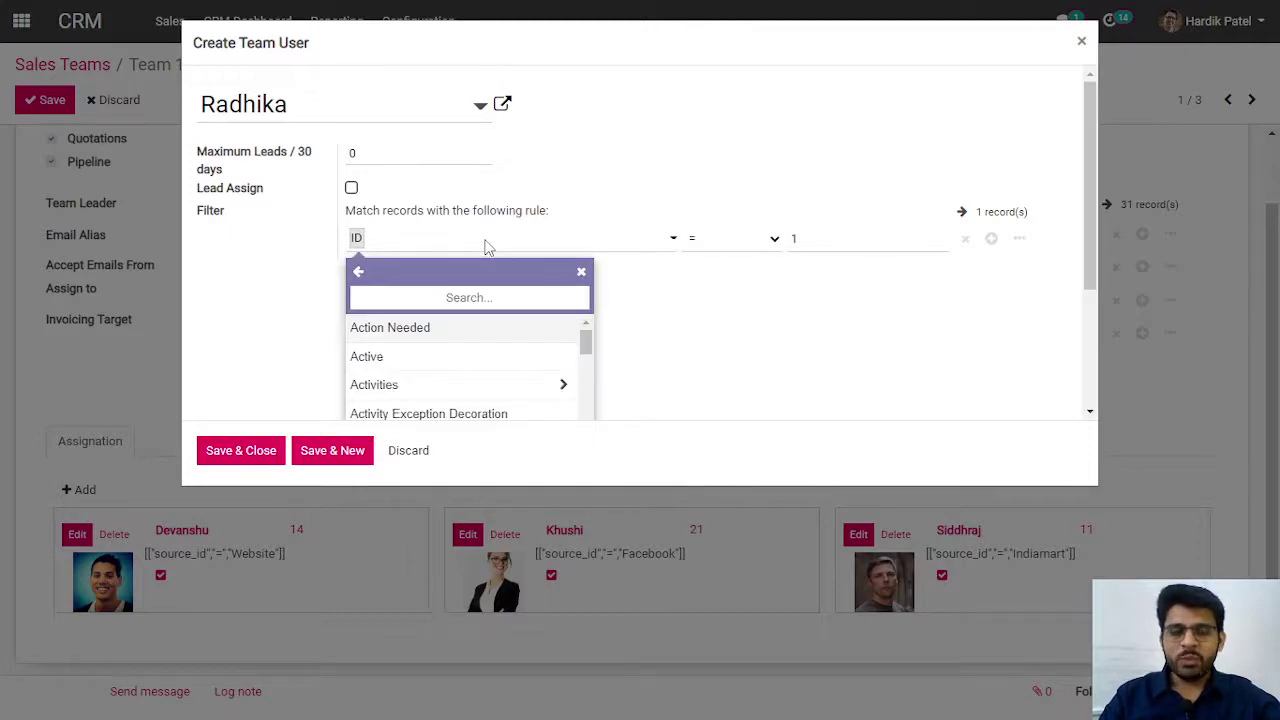
left_click(471, 297)
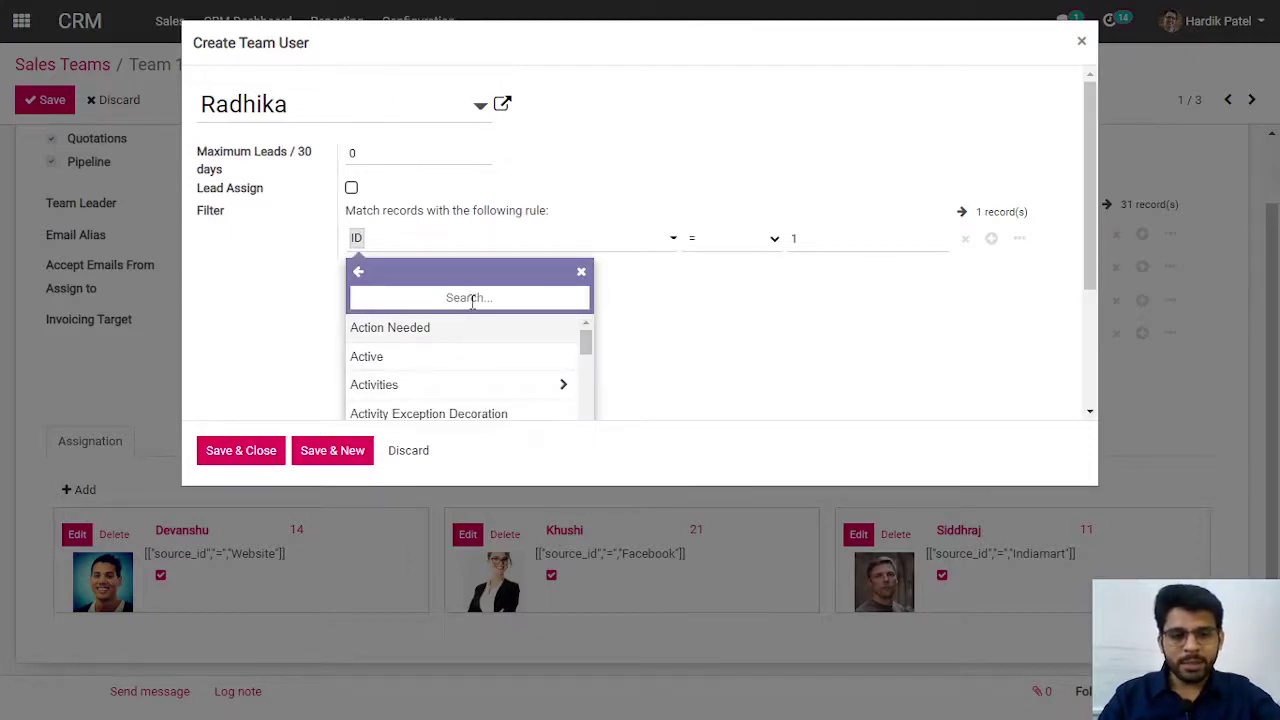
type("sou")
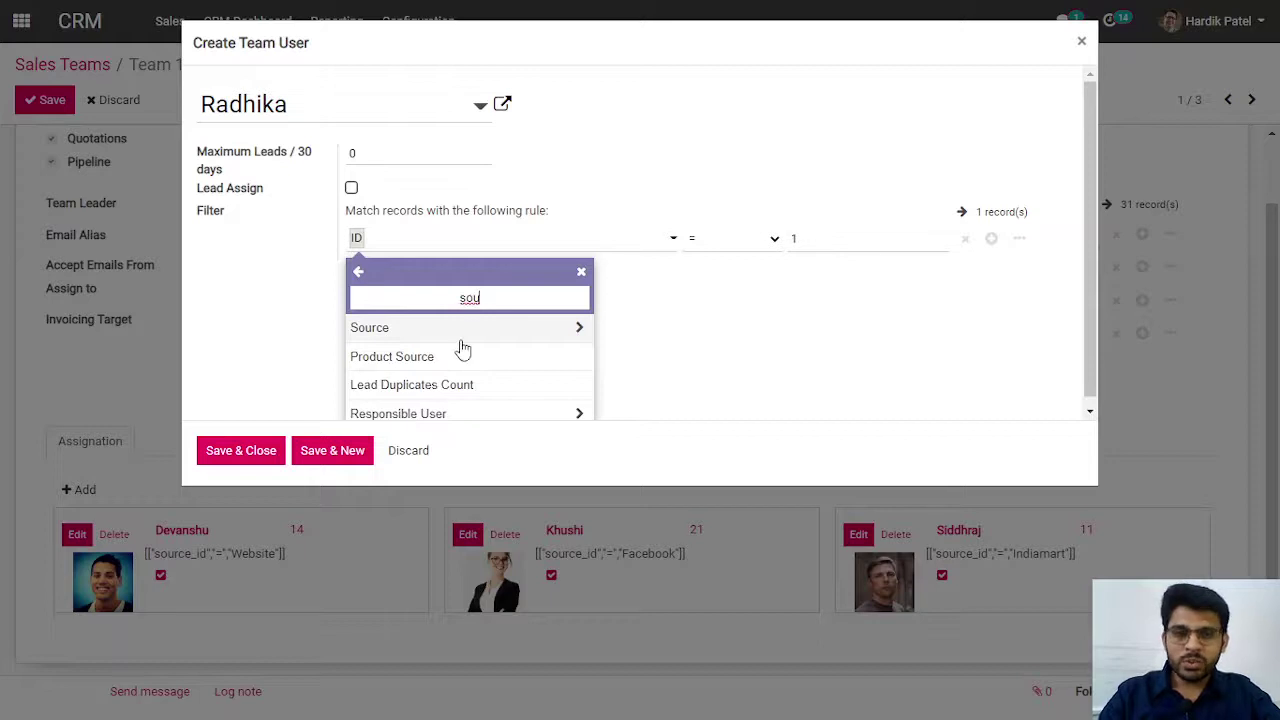
left_click(458, 335)
left_click(720, 250)
left_click(724, 247)
left_click(724, 248)
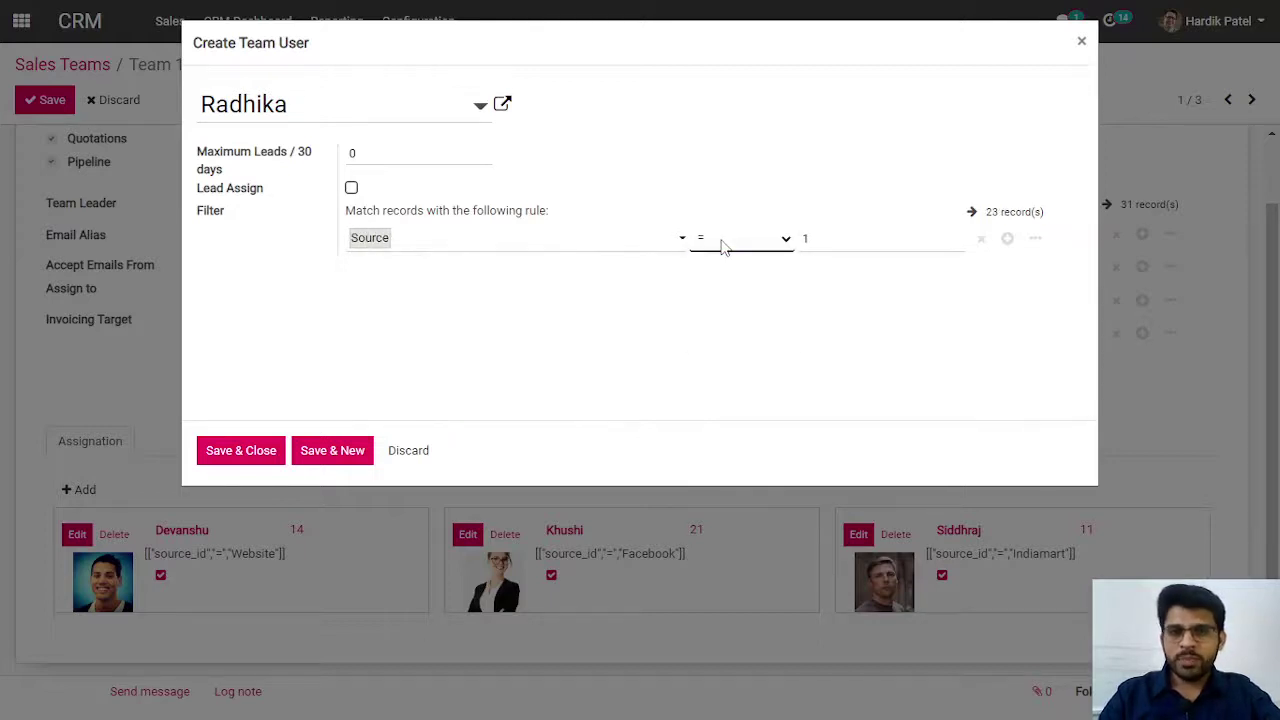
- Set the team user's Source rule value to web2, then save and close the team user
left_click(837, 240)
key("ctrl+a")
type("we")
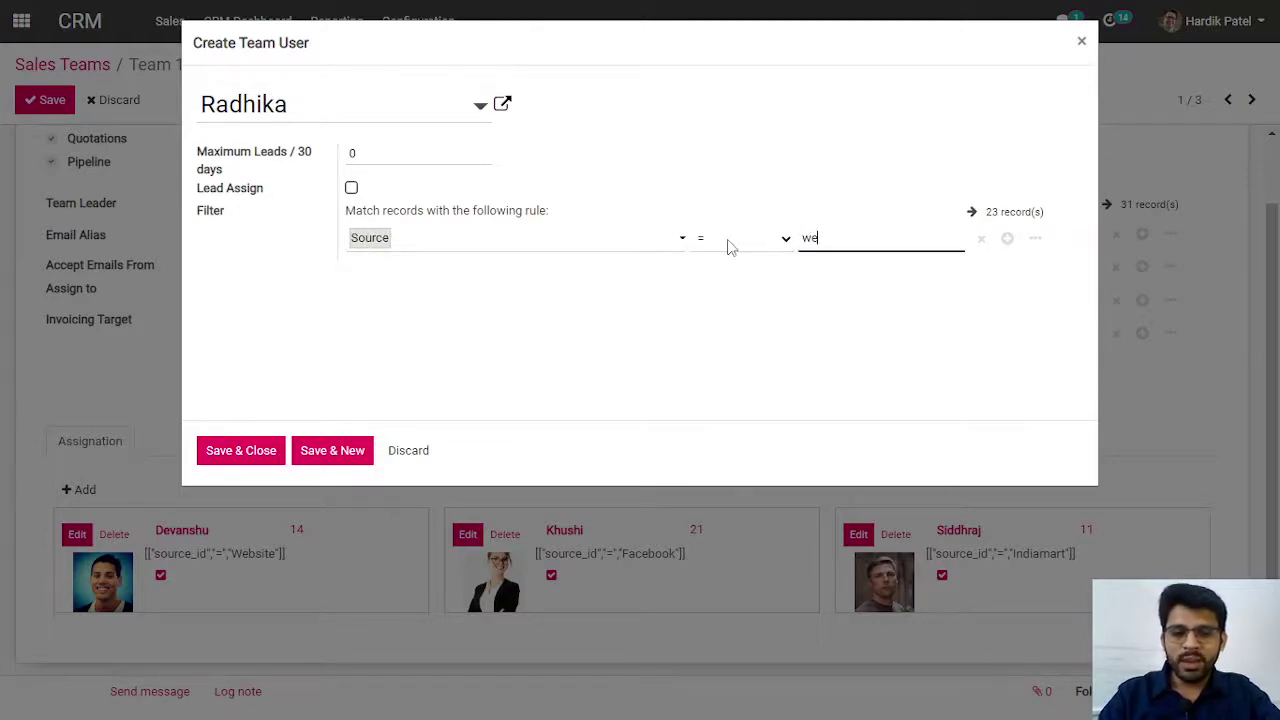
type("w2")
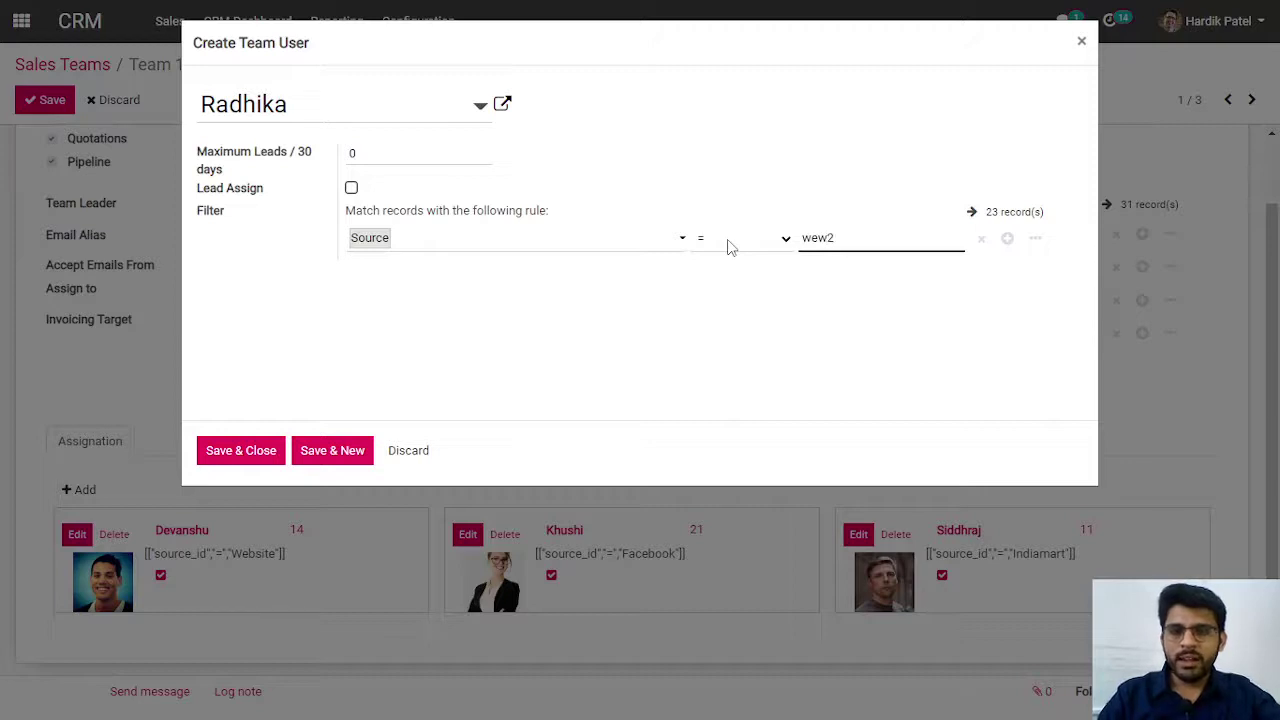
key("BackSpace")
key("BackSpace")
type("b2")
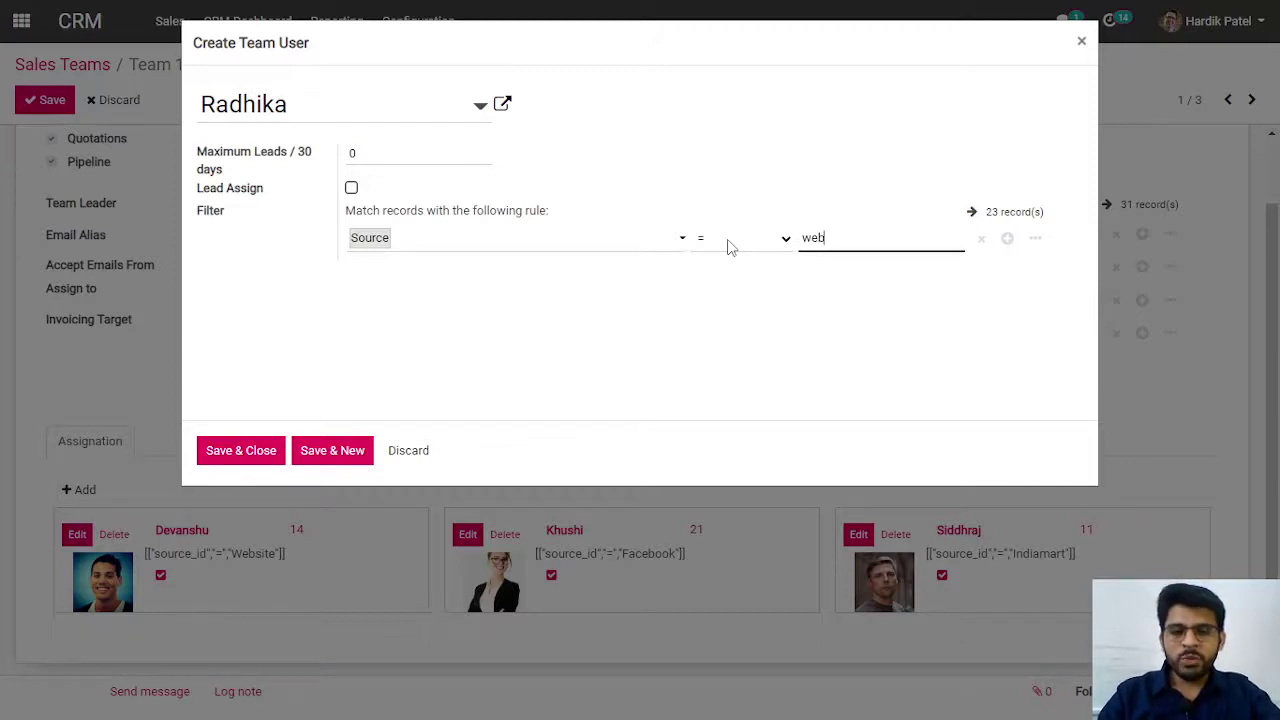
left_click(784, 318)
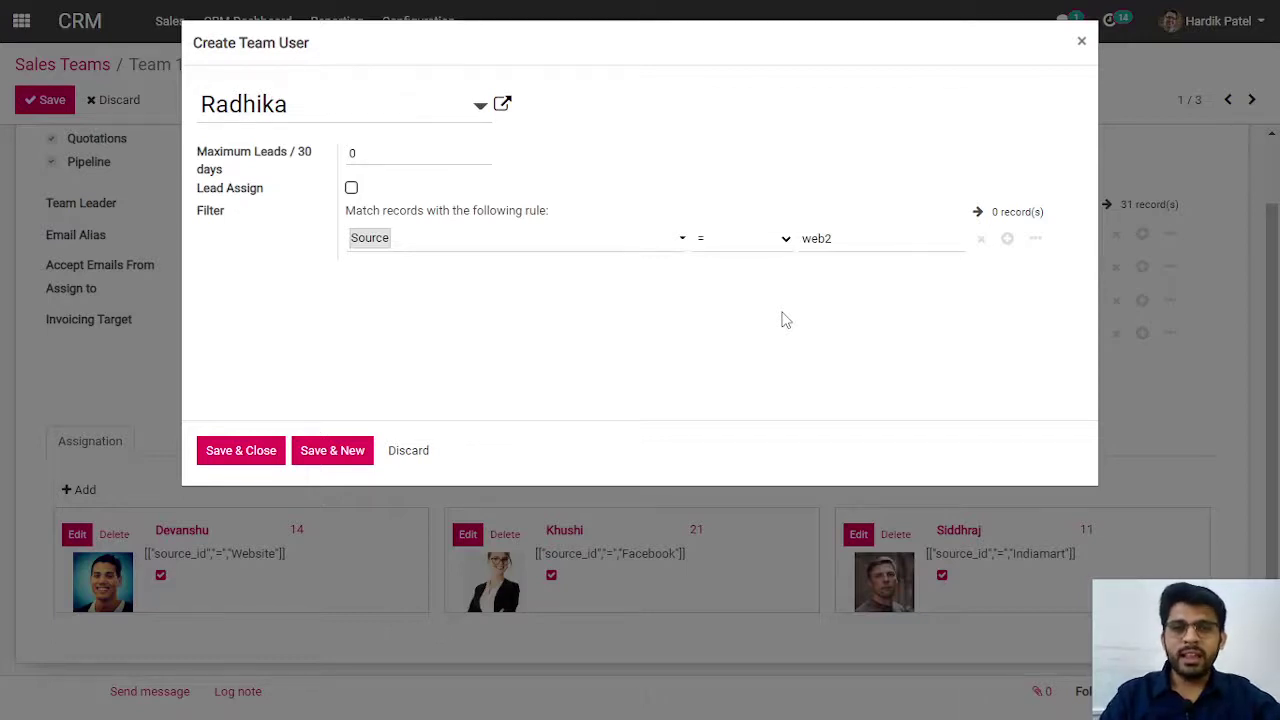
left_click(251, 449)
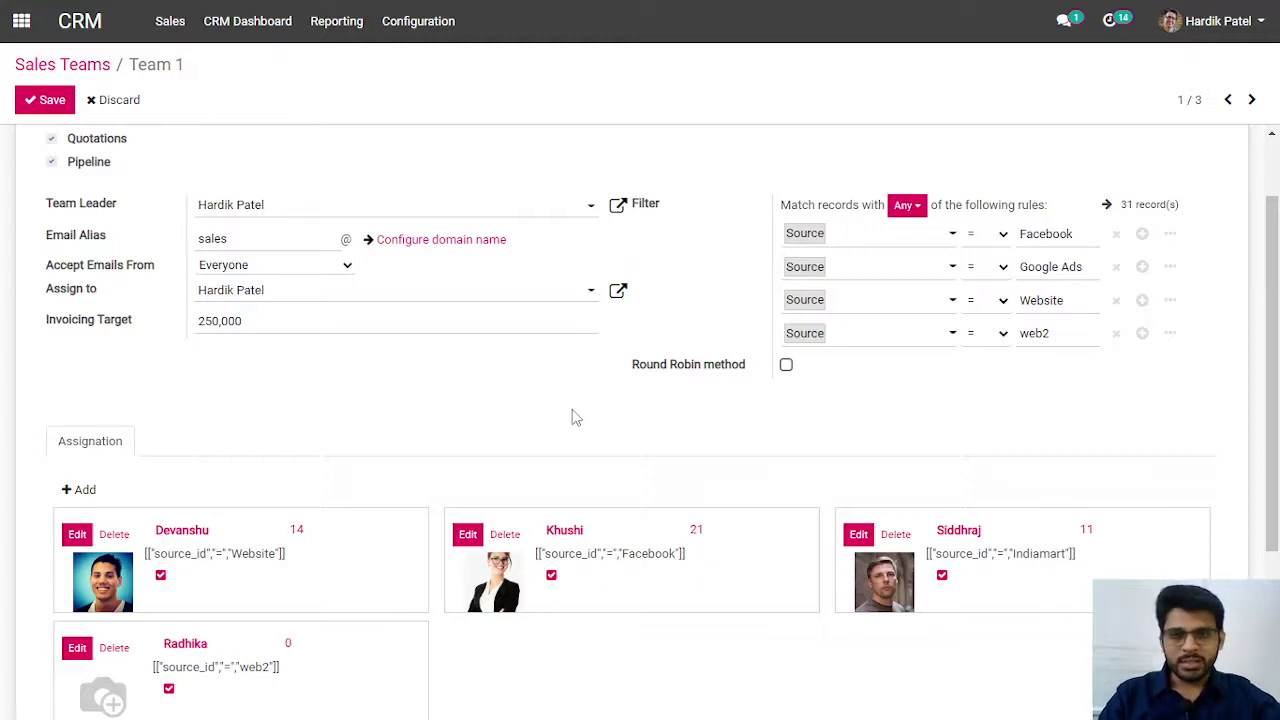
- Return to the Sales Teams list, discarding the unsaved changes to Team 1
scroll(357, 286, "up", 2)
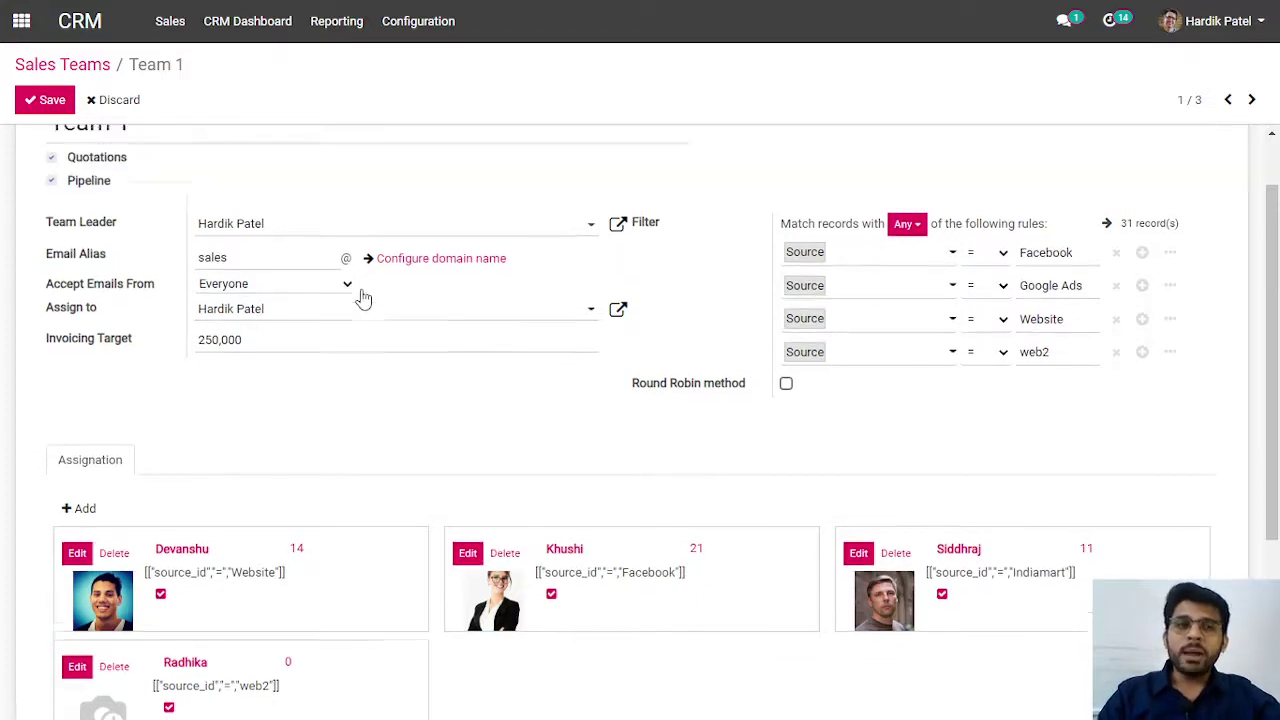
left_click(57, 68)
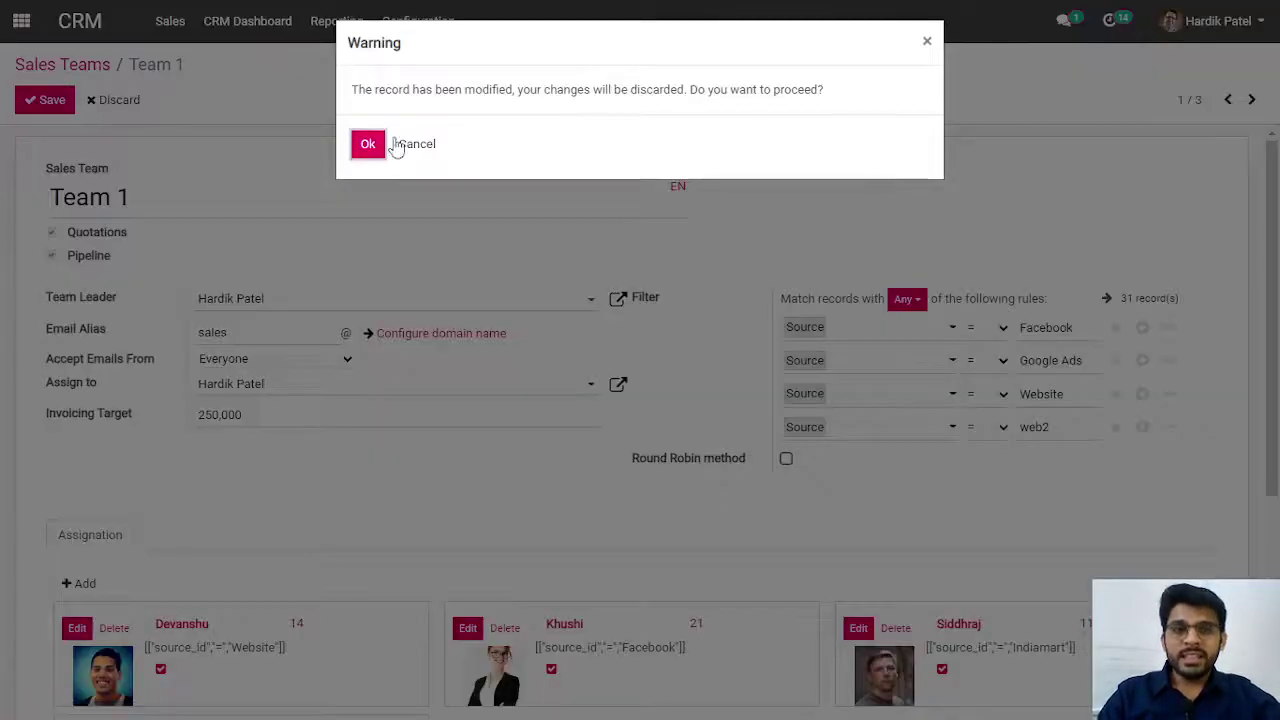
left_click(386, 144)
- Open Team 2 for editing and go to its Assignation section
left_click(95, 192)
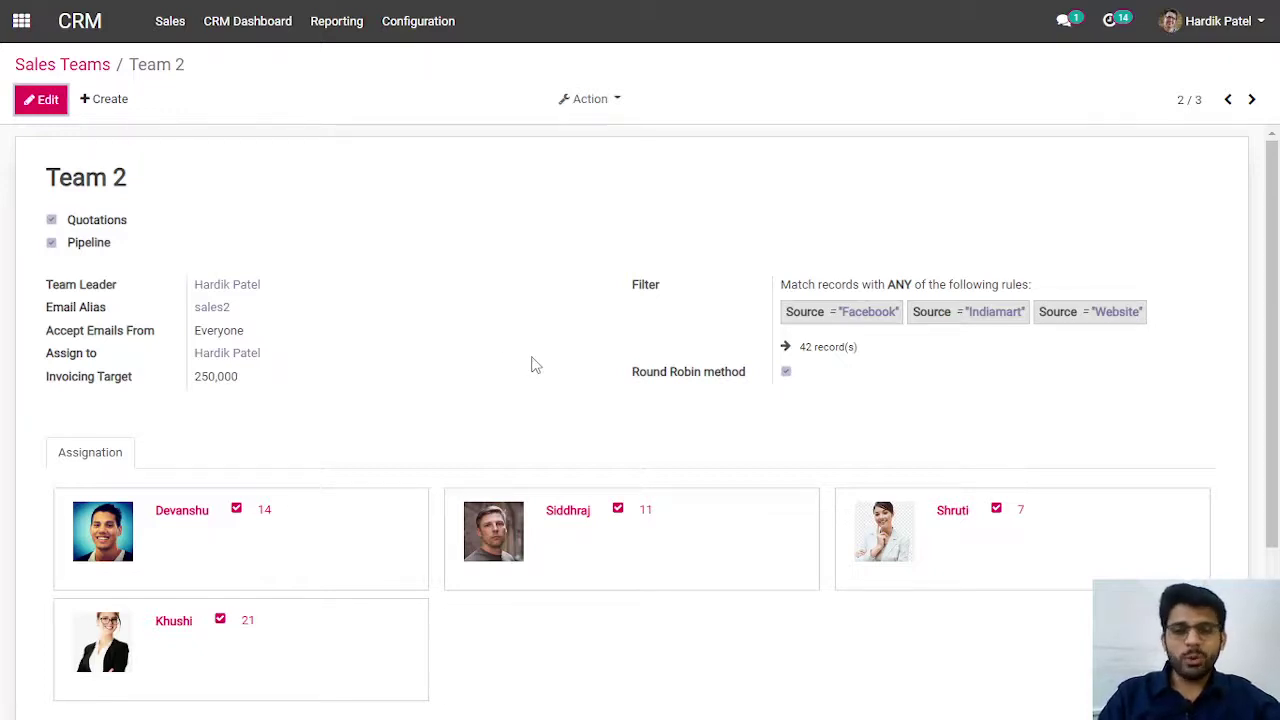
left_click(46, 104)
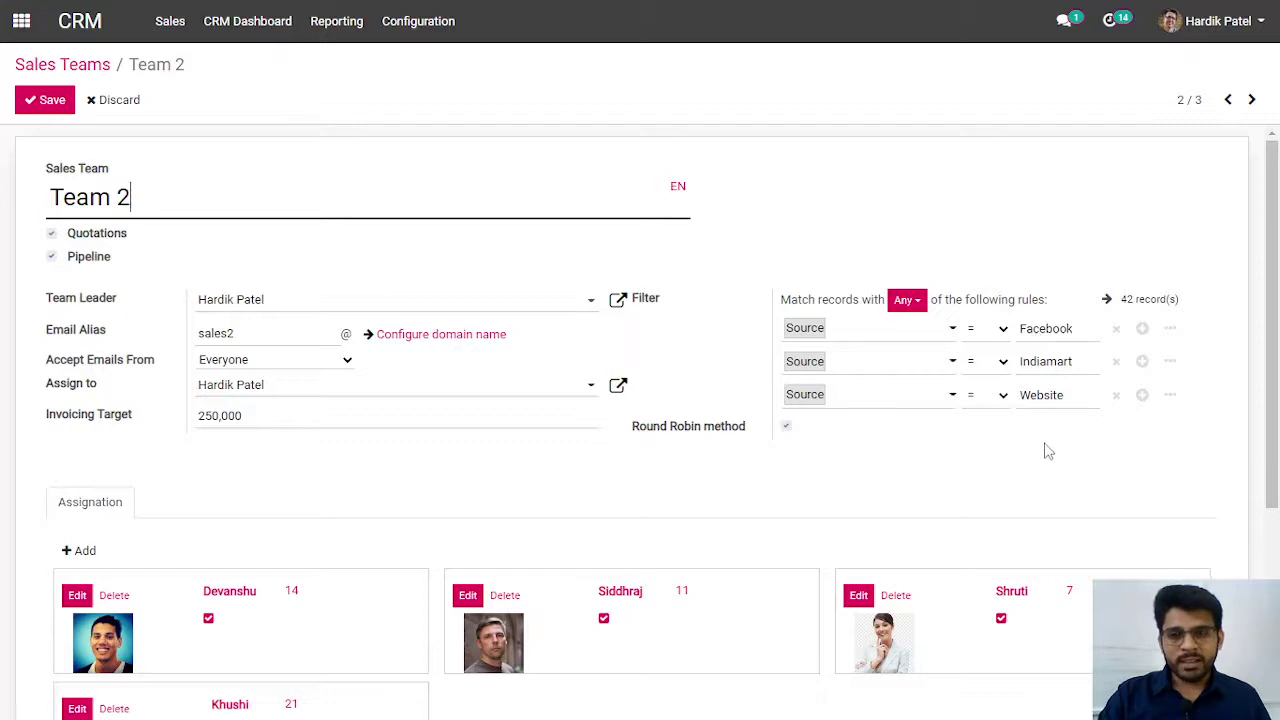
scroll(1045, 443, "down", 1)
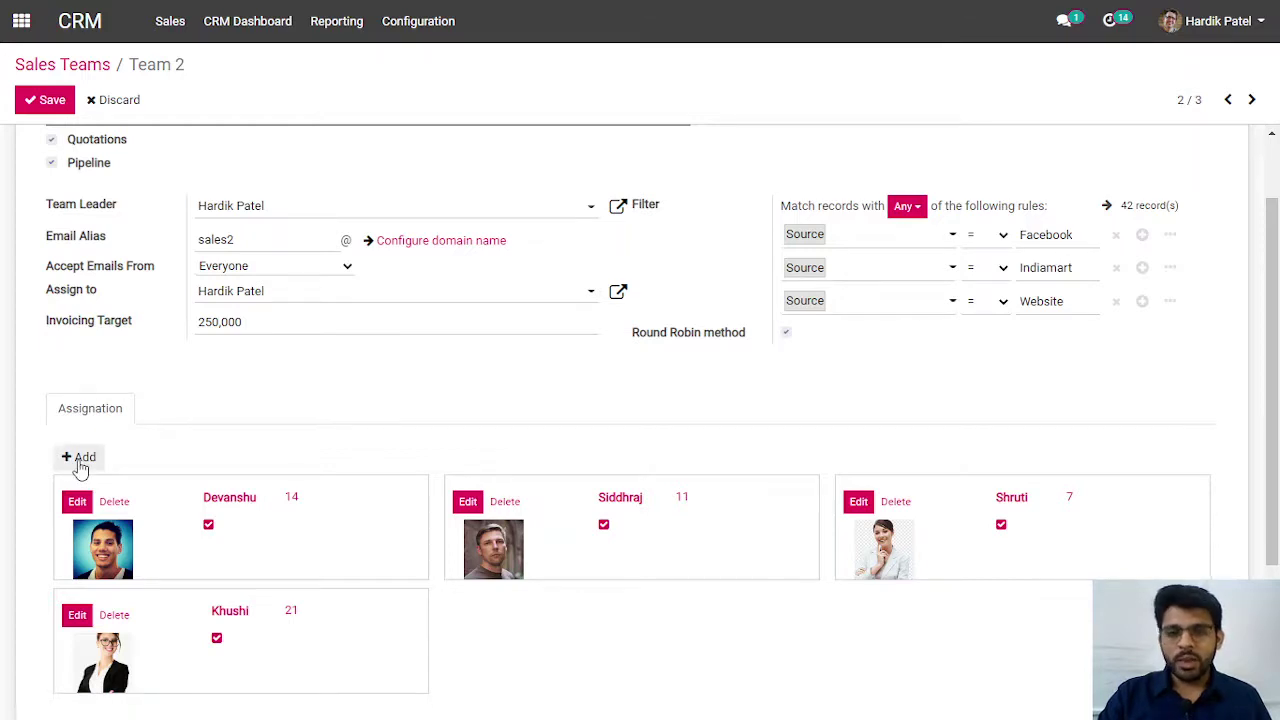
- Examine Team 2's Round Robin method setting and the All/Any match options of its filter rules
left_click_drag(754, 340, 655, 334)
scroll(897, 422, "up", 1)
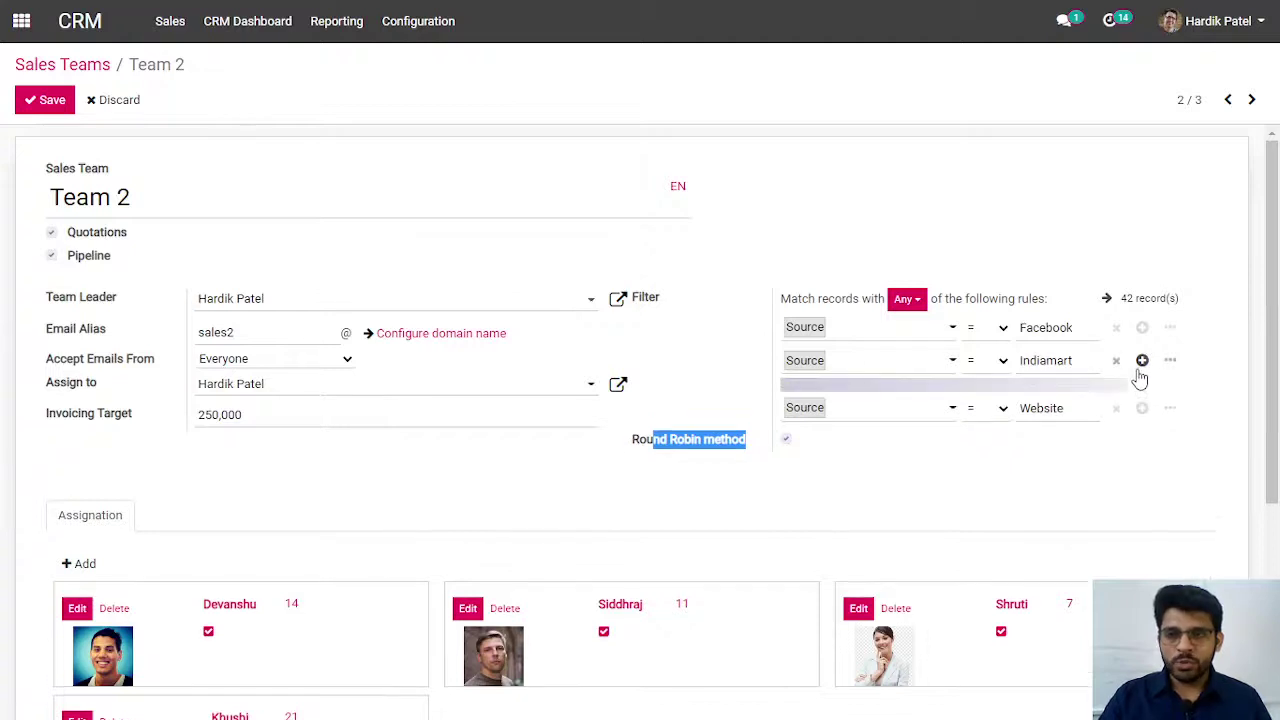
left_click(907, 299)
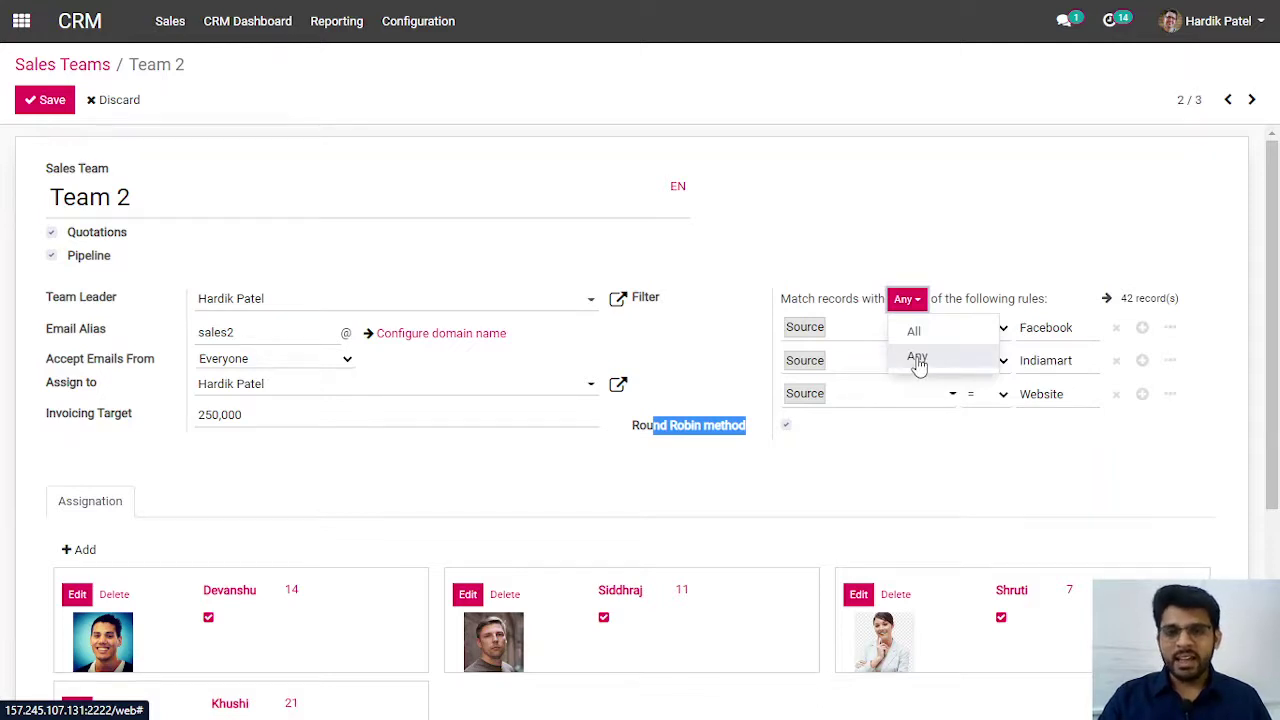
left_click(932, 258)
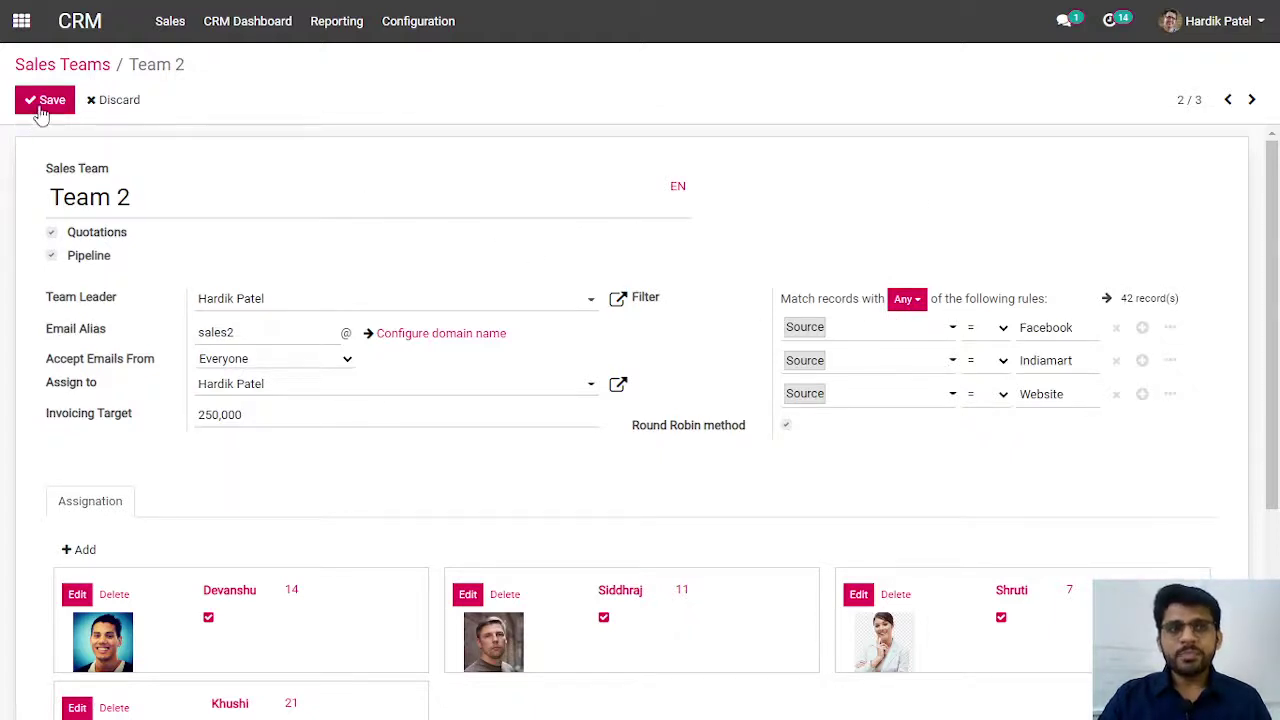
- Return to the Sales Teams list and open Team 3 for editing, showing its filter rules and Assignation section
left_click(58, 68)
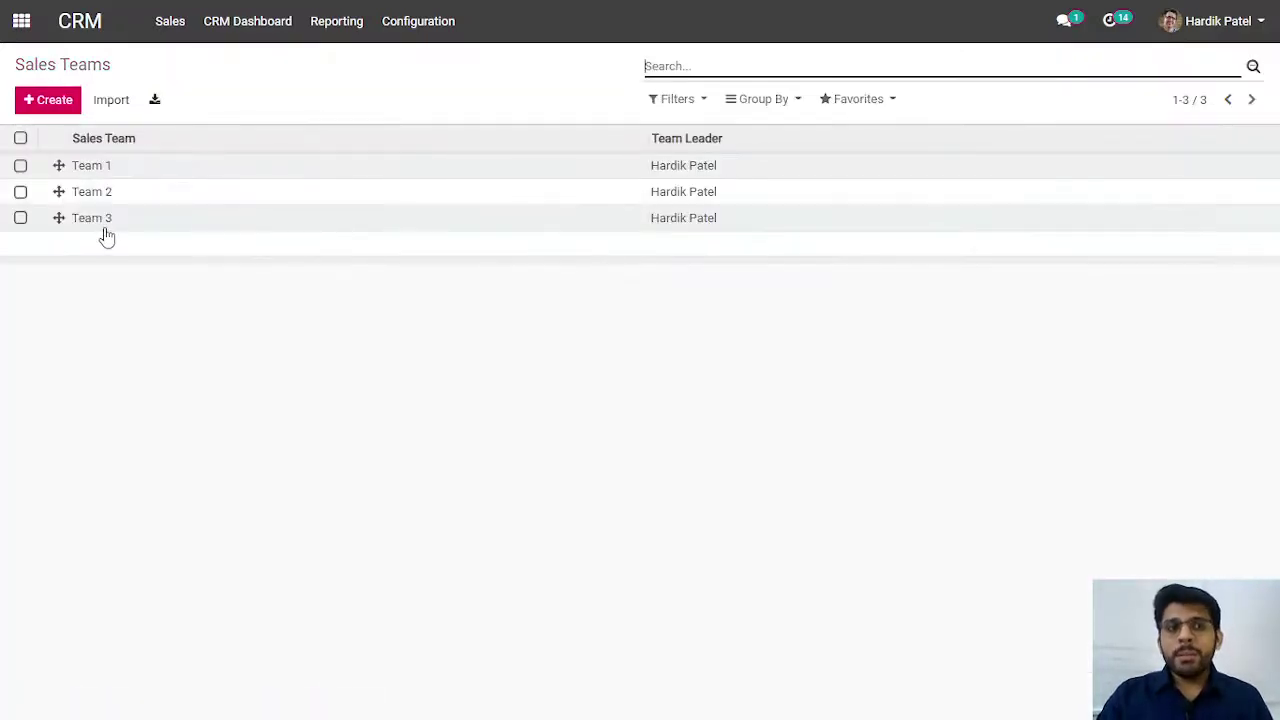
left_click(169, 230)
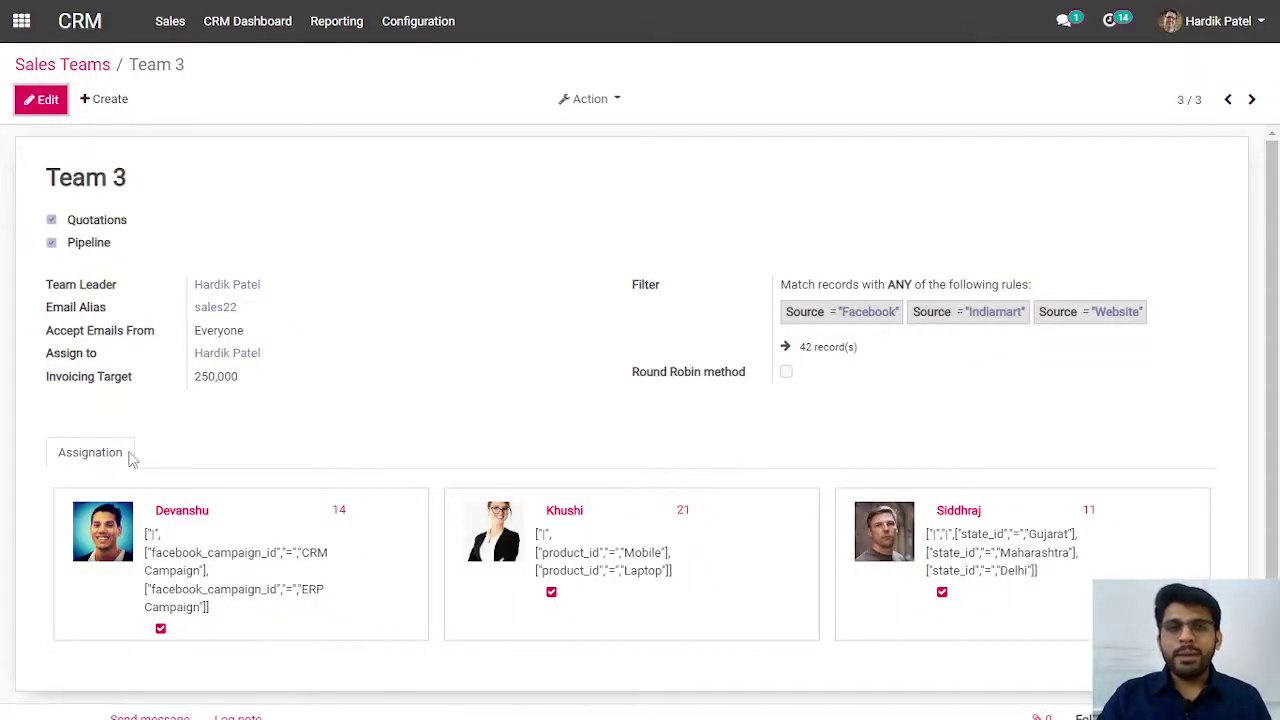
left_click(40, 99)
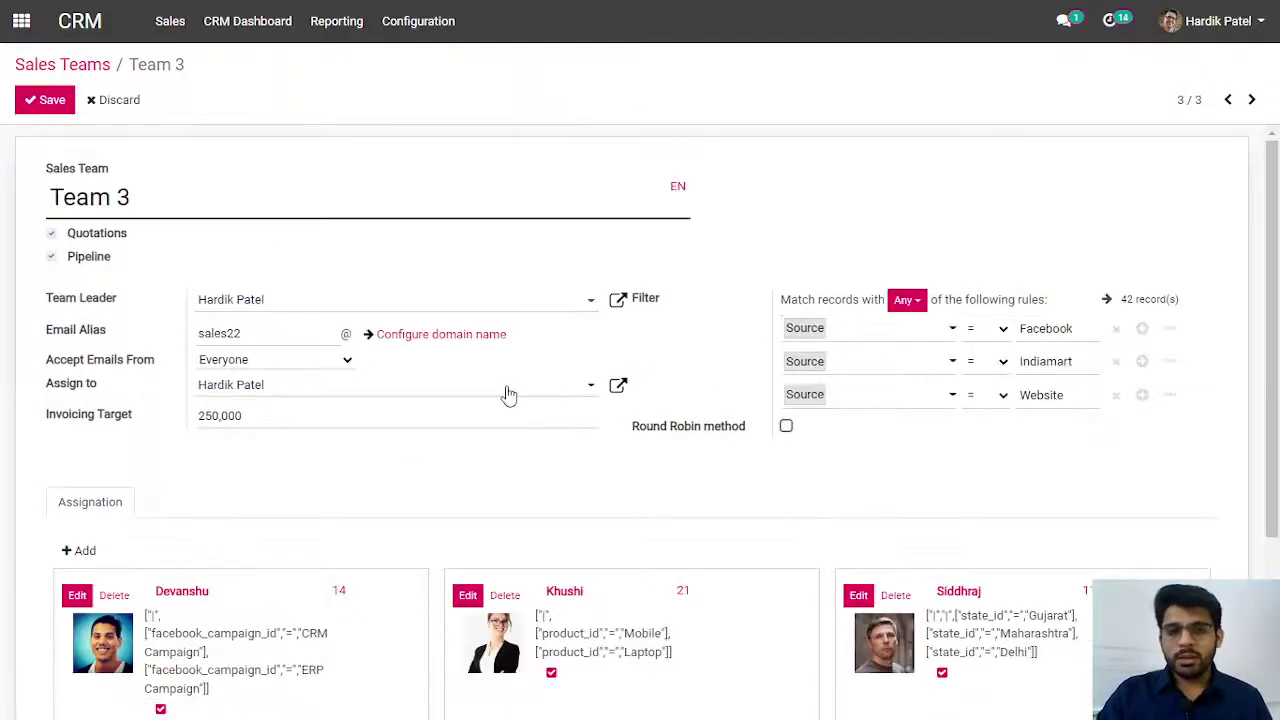
scroll(508, 394, "down", 2)
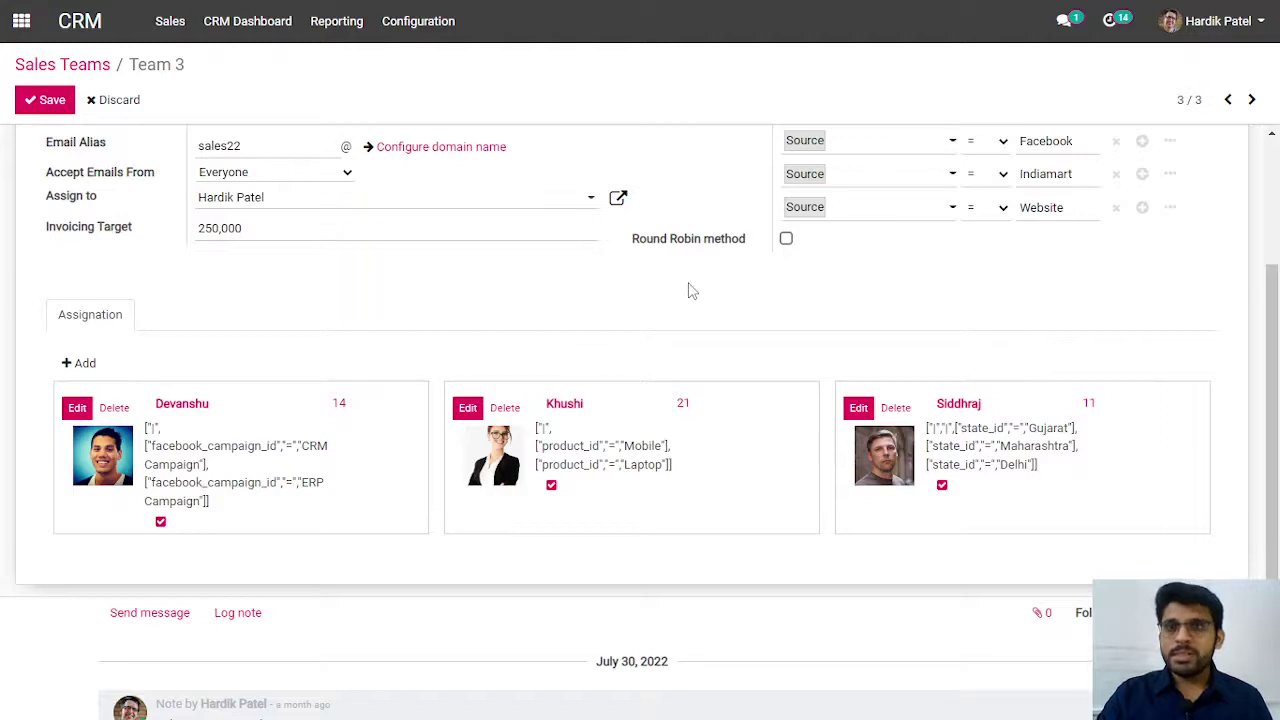
scroll(688, 291, "up", 1)
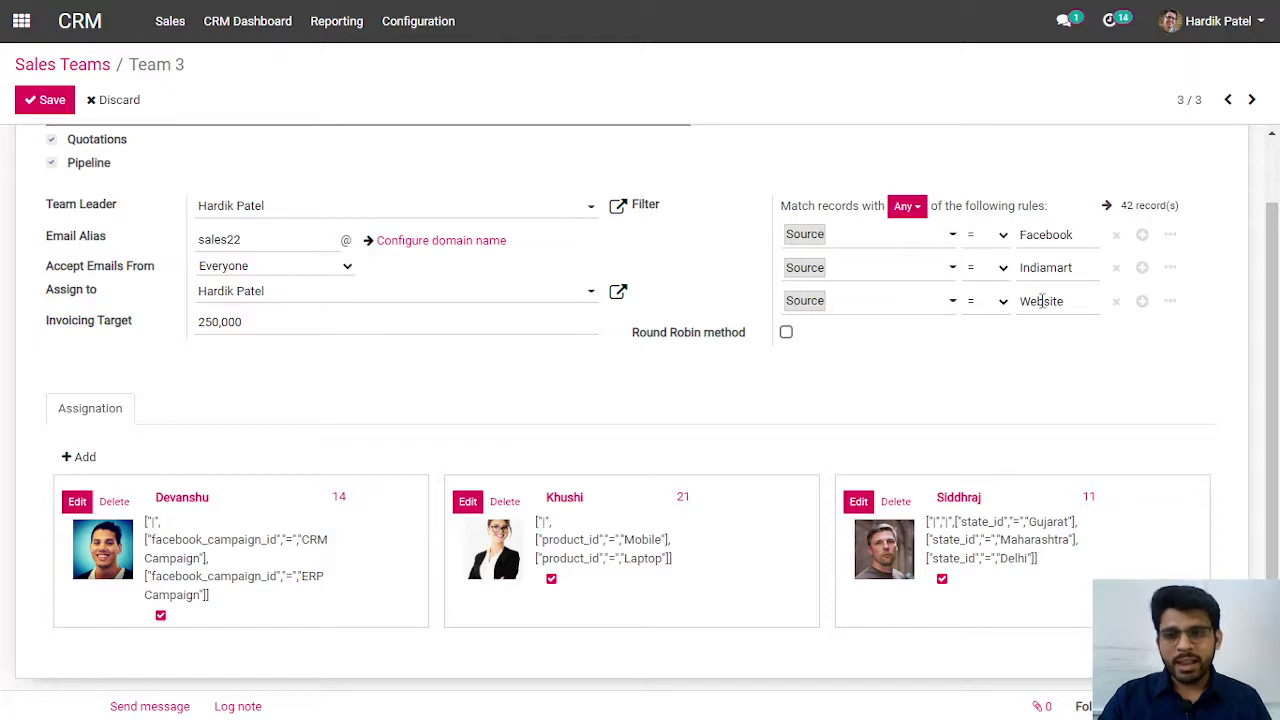
- Review the State filter rules and All/Any match options of Team 3's third team user, and close the record without saving
left_click(860, 503)
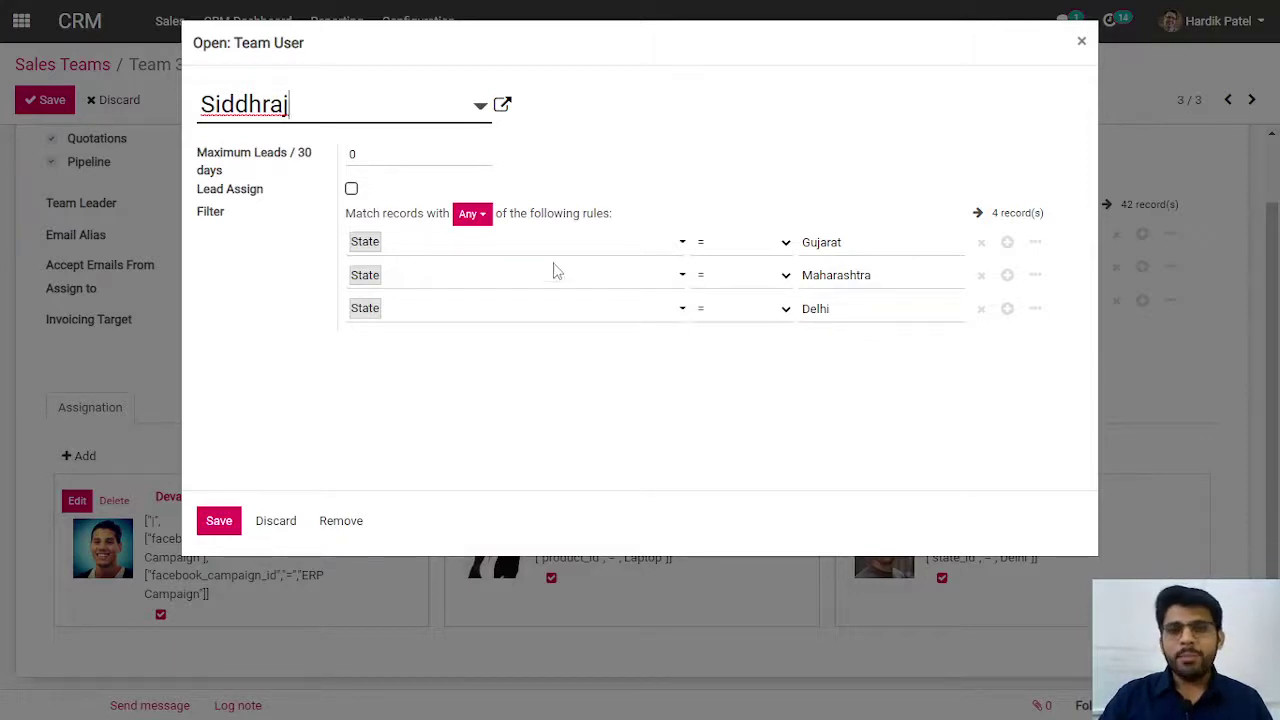
left_click(480, 216)
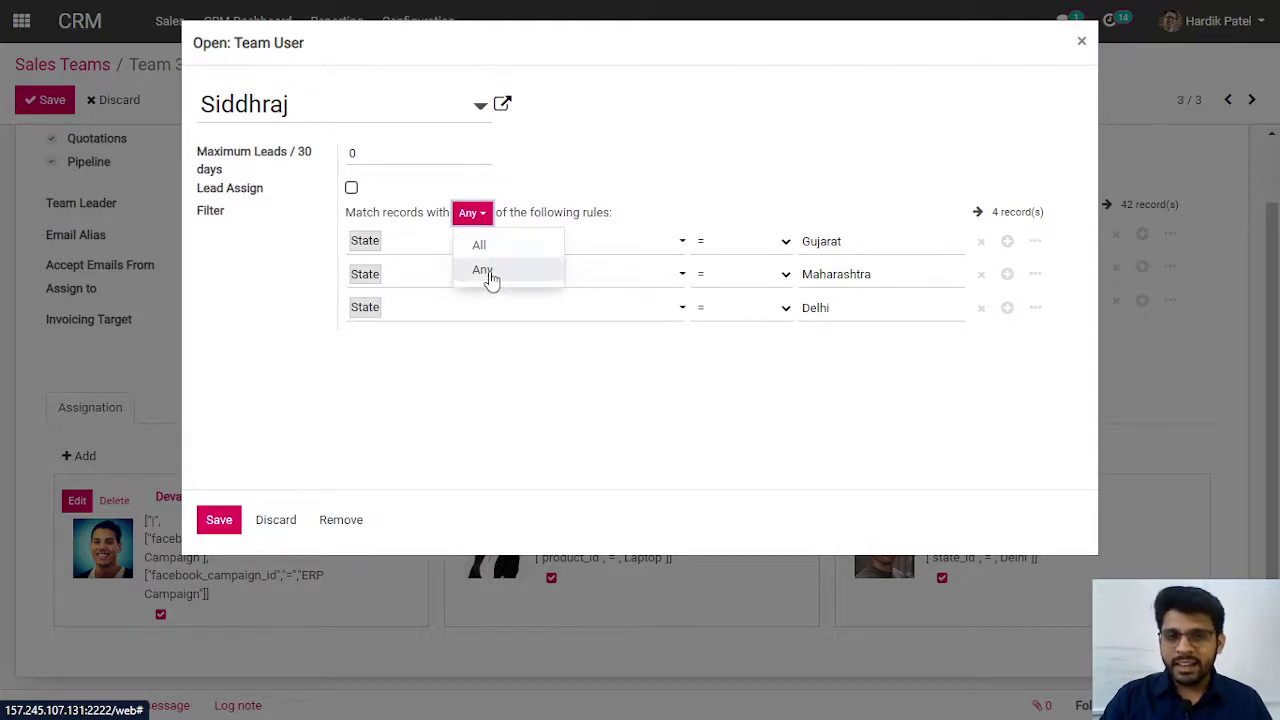
left_click(688, 183)
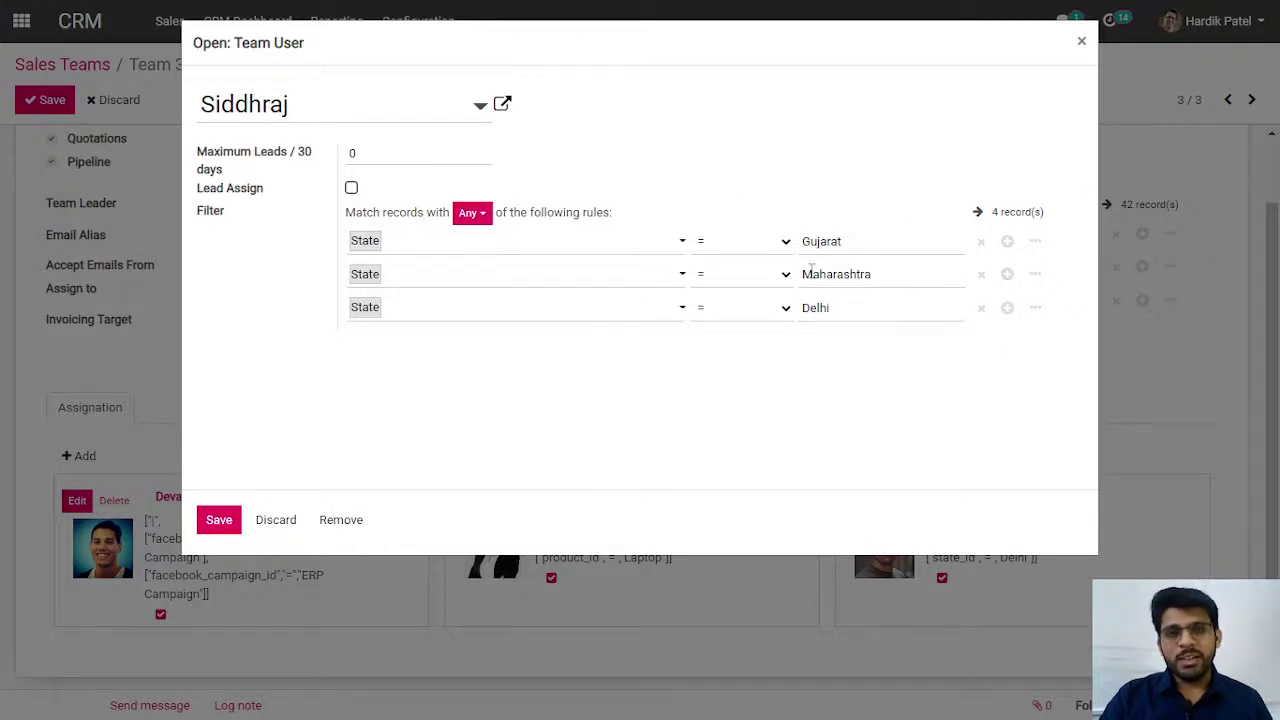
left_click(1082, 43)
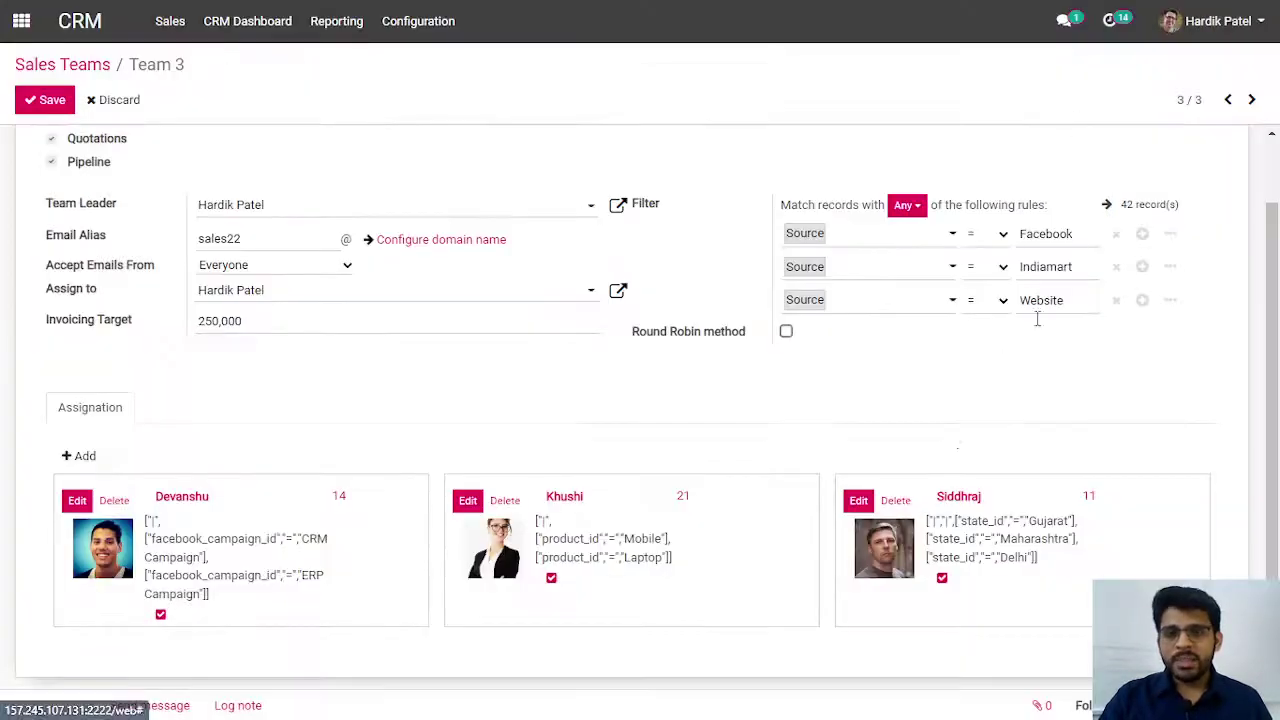
- Review the Product filter rules of Team 3's second team user and close the record without saving
left_click(468, 501)
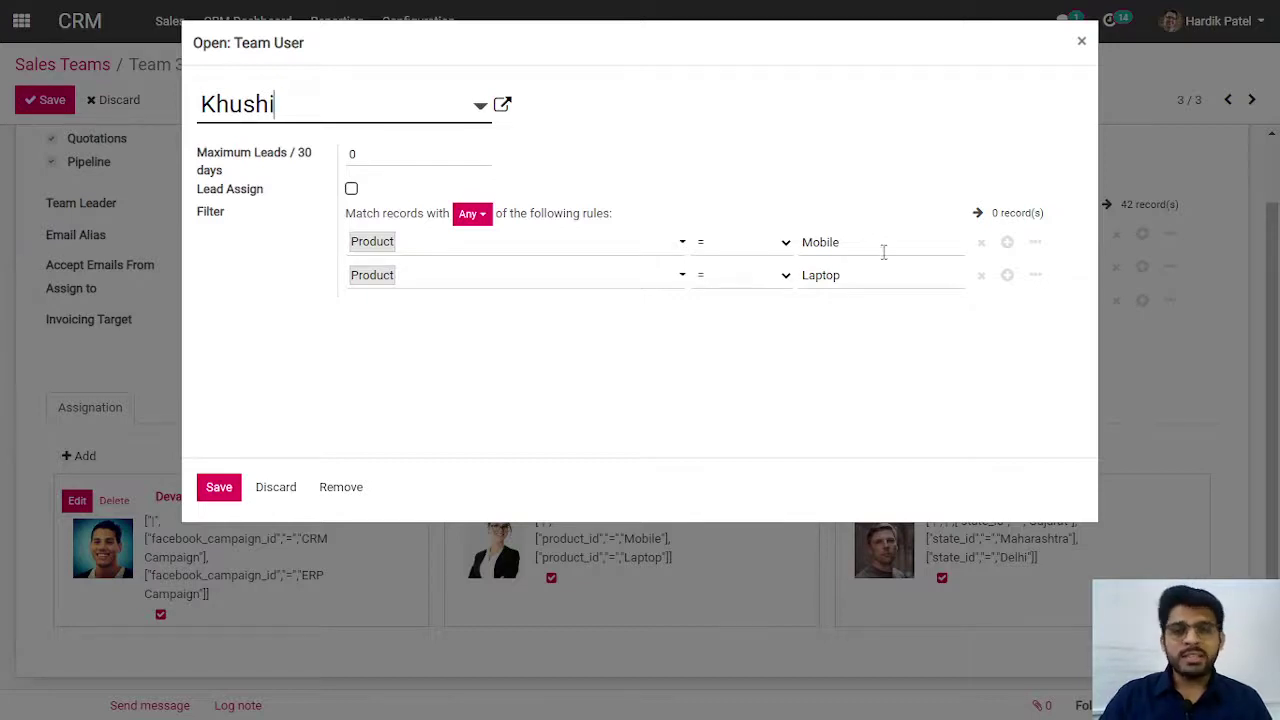
left_click(830, 241)
left_click_drag(840, 241, 771, 243)
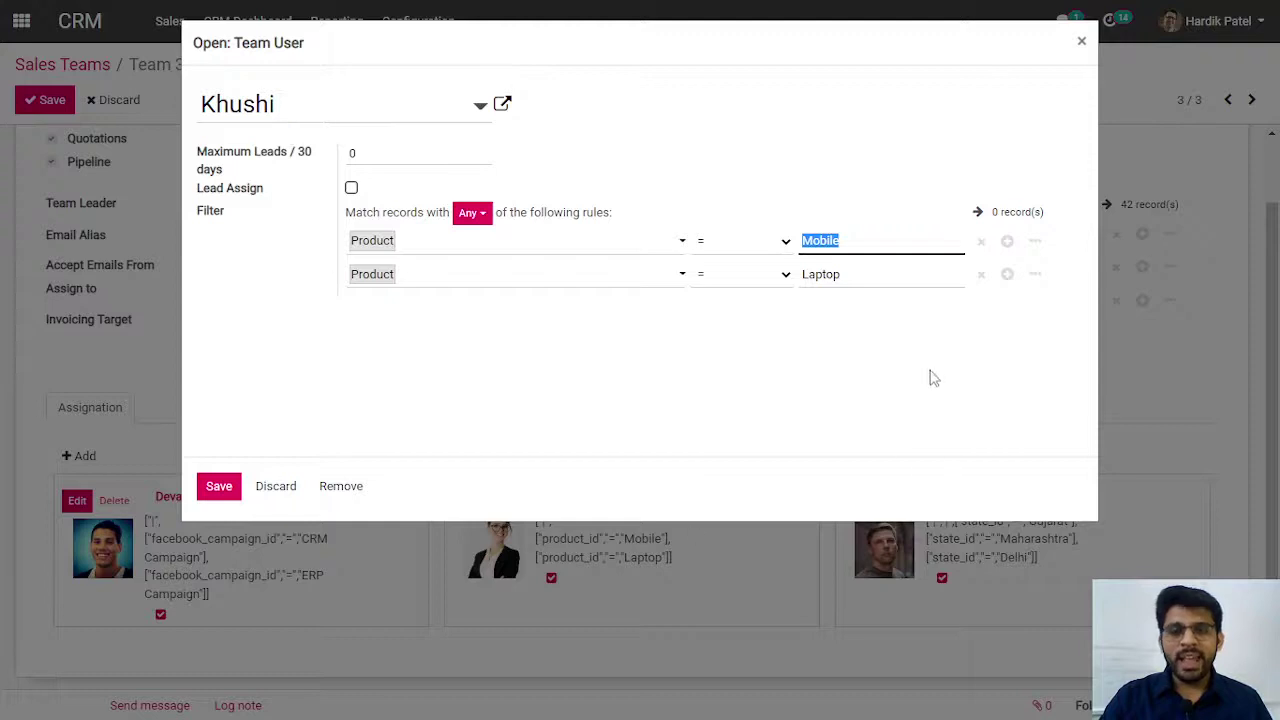
left_click(877, 303)
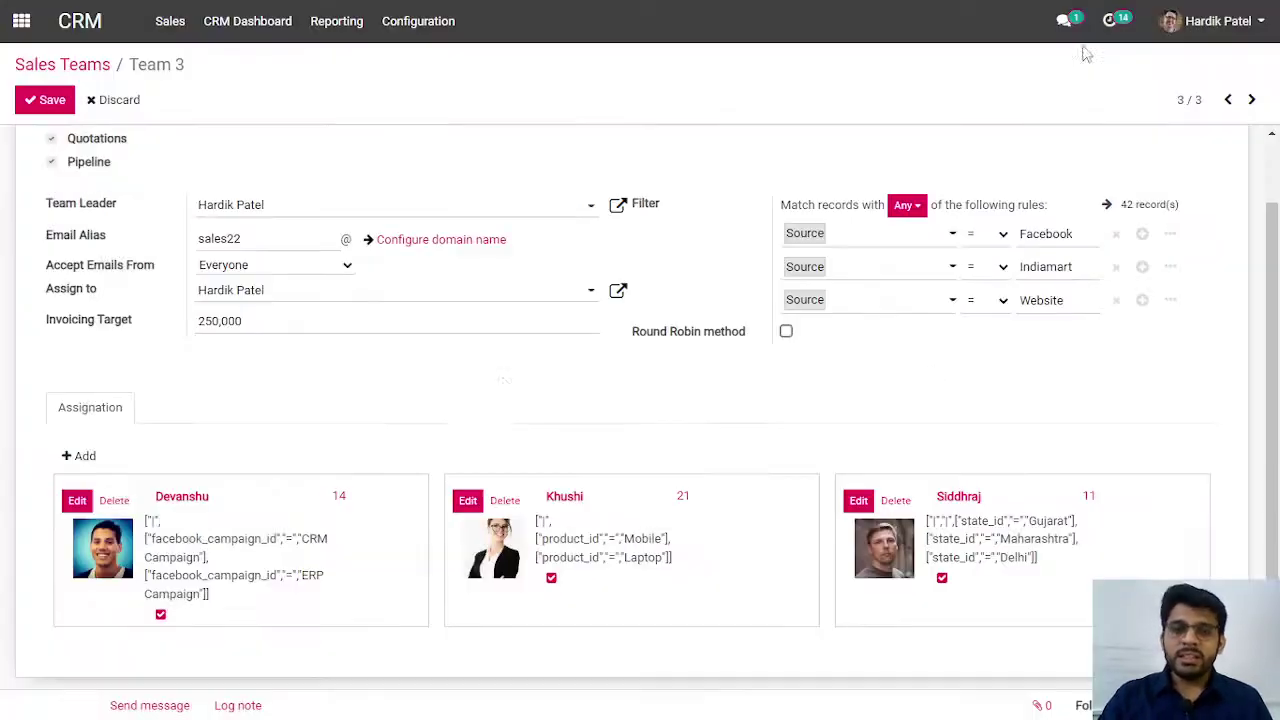
left_click(1081, 42)
- Review the Facebook Campaign filter rules of Team 3's first team user and close the record without saving
left_click(77, 502)
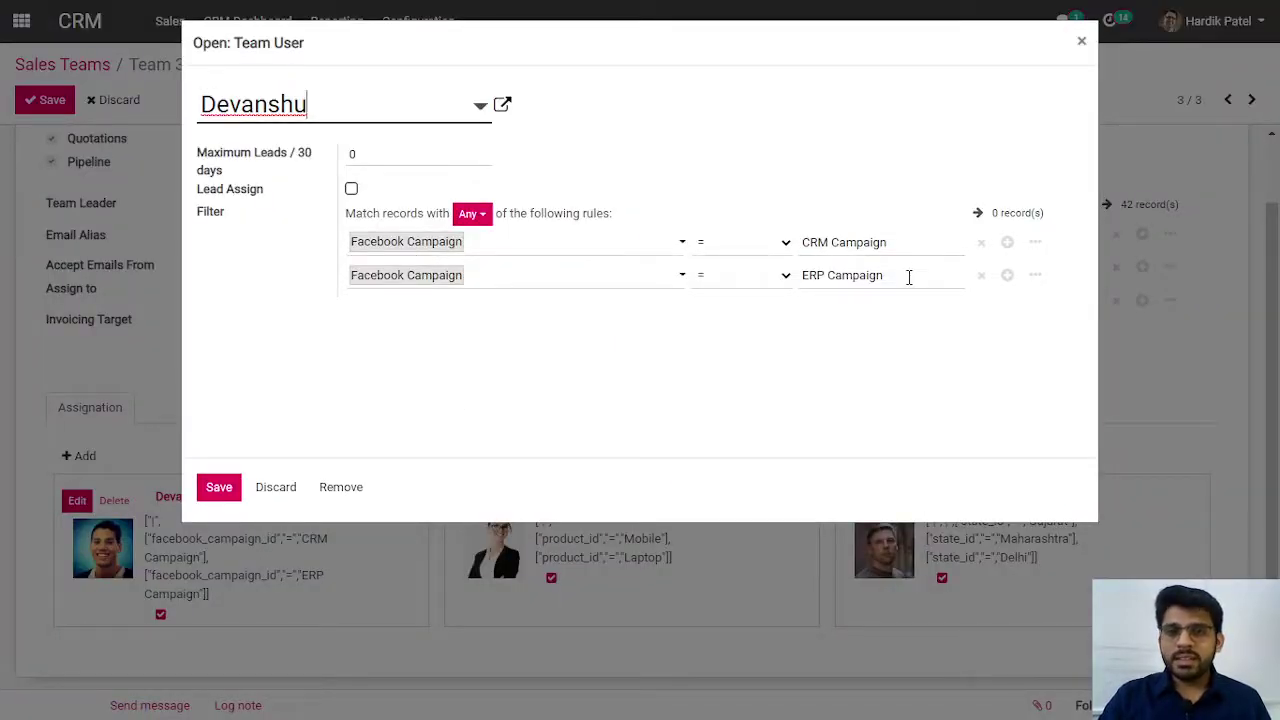
left_click_drag(889, 241, 737, 249)
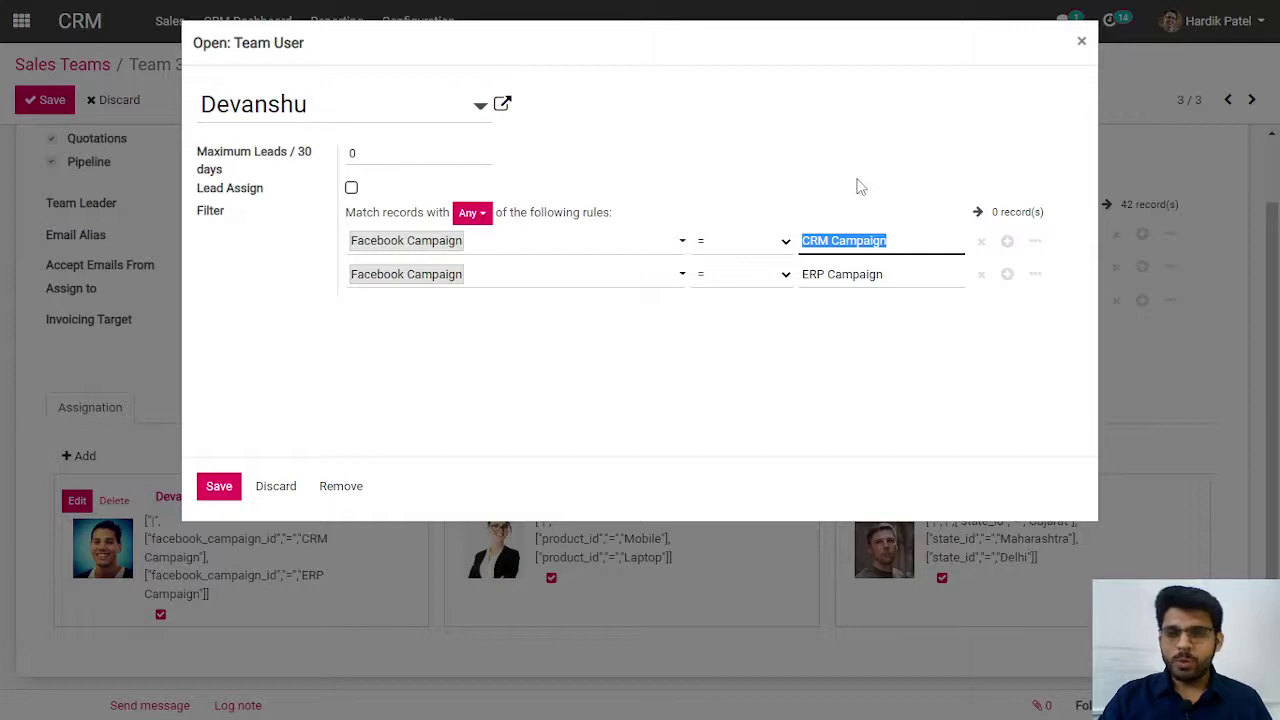
left_click(890, 278)
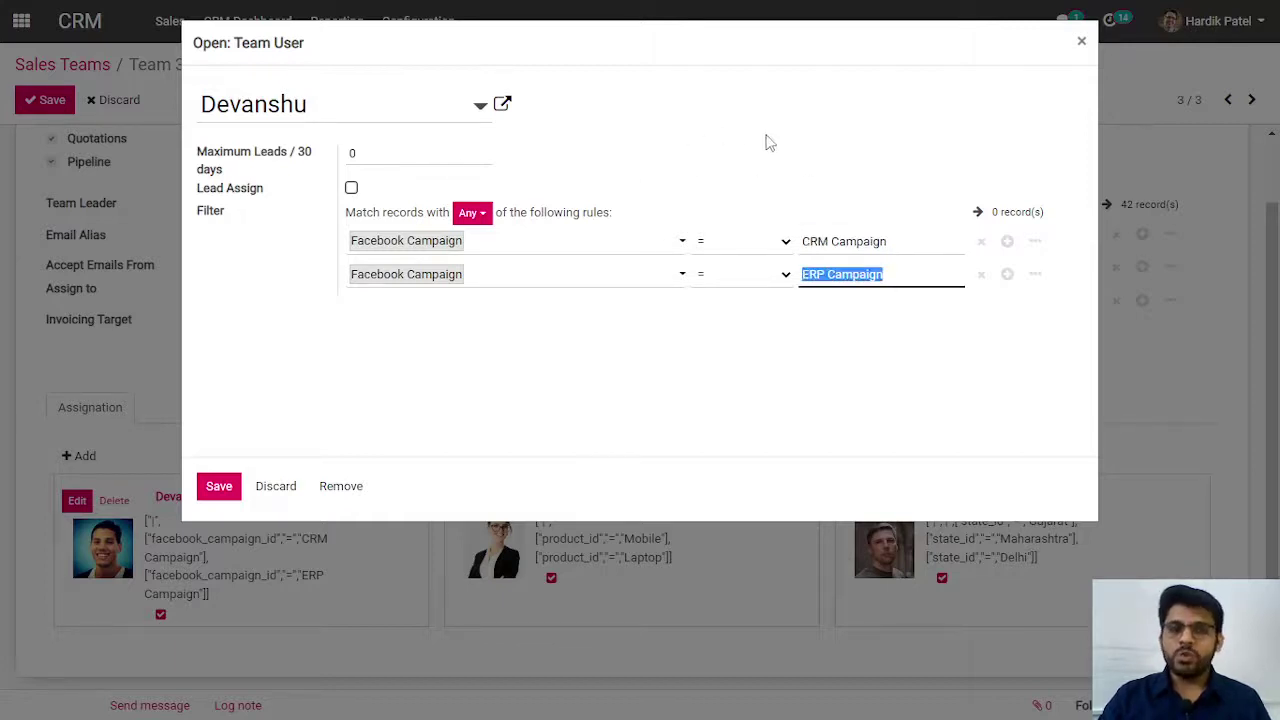
left_click(1081, 42)
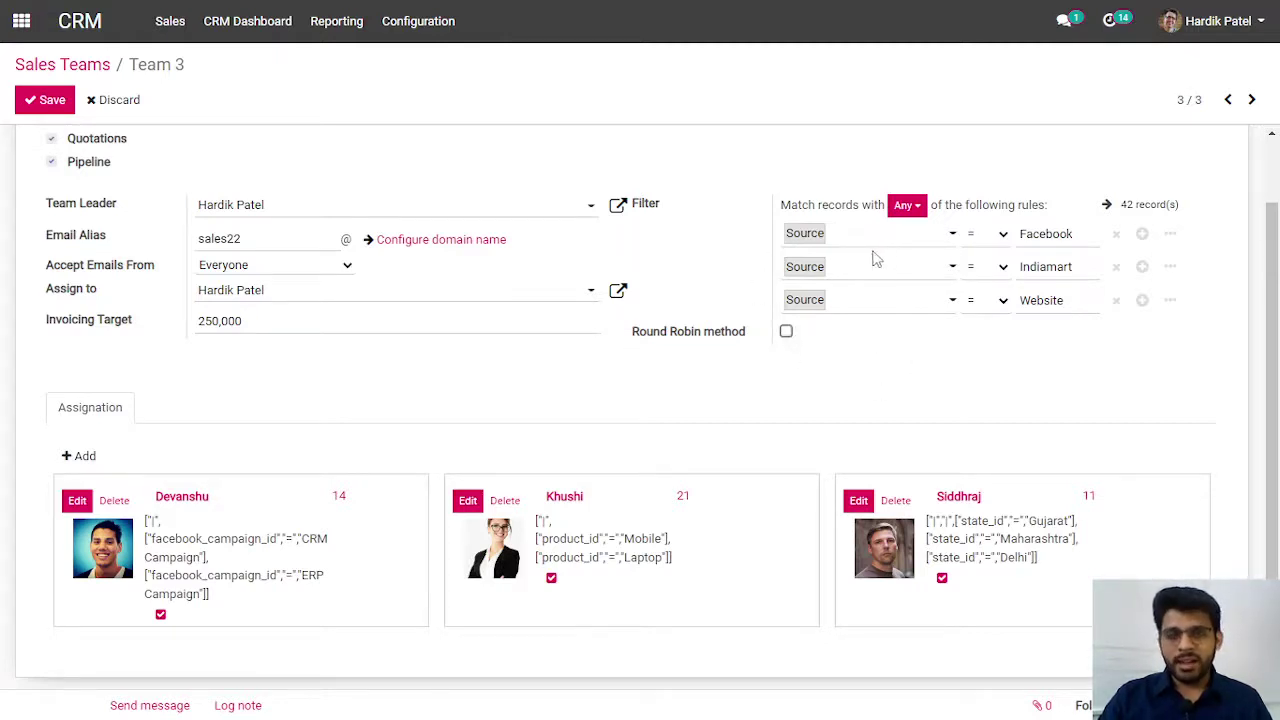
scroll(870, 254, "up", 1)
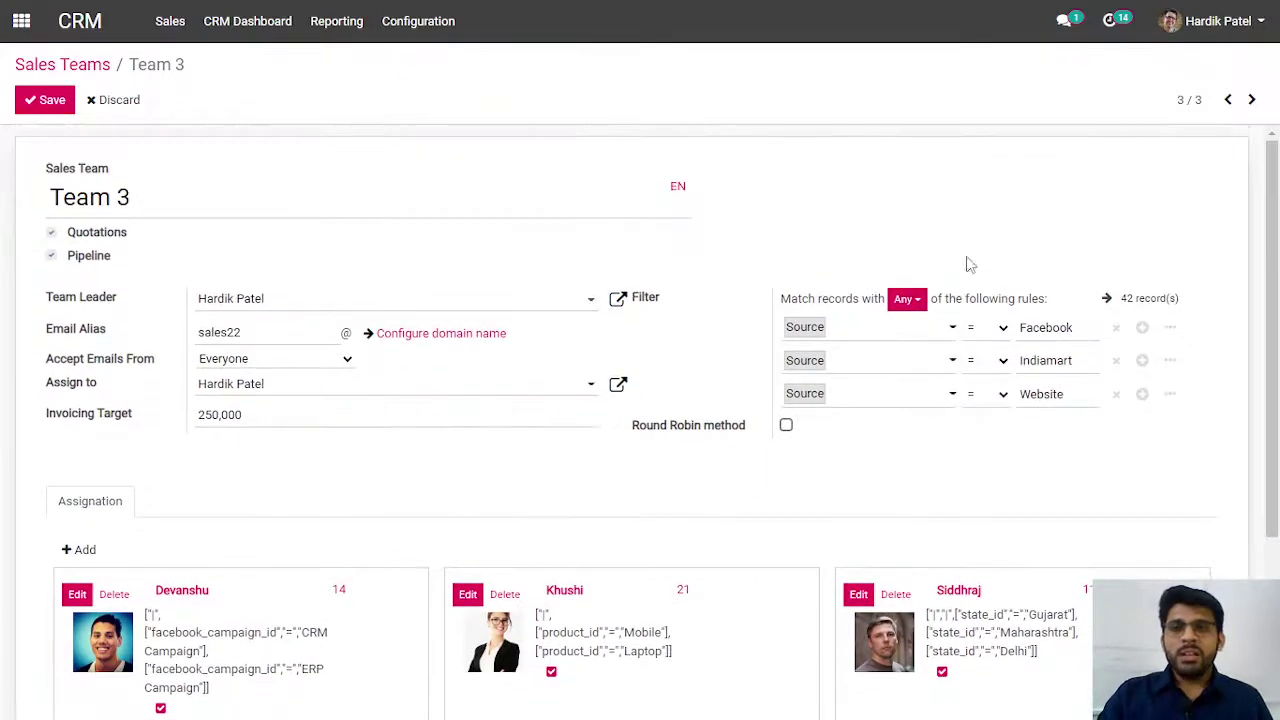